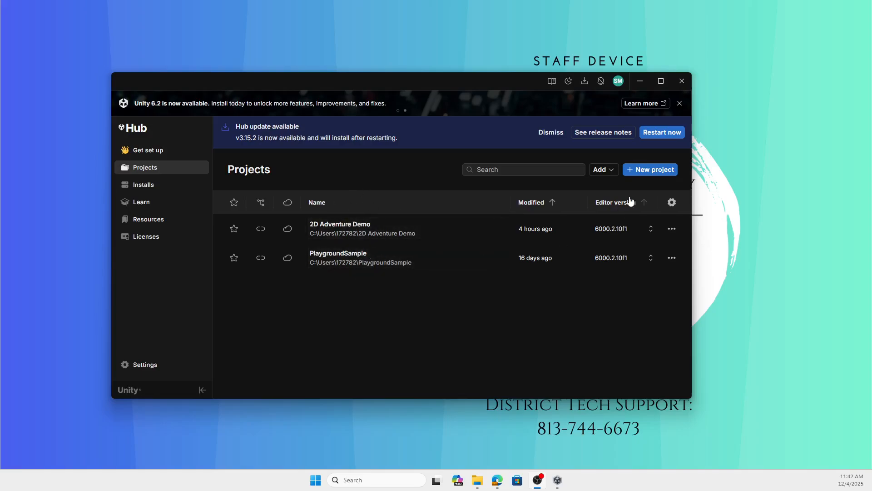
Start a new project and choose the FPS Microgame learning template
{"action": "left_click", "coordinate": [656, 171]}
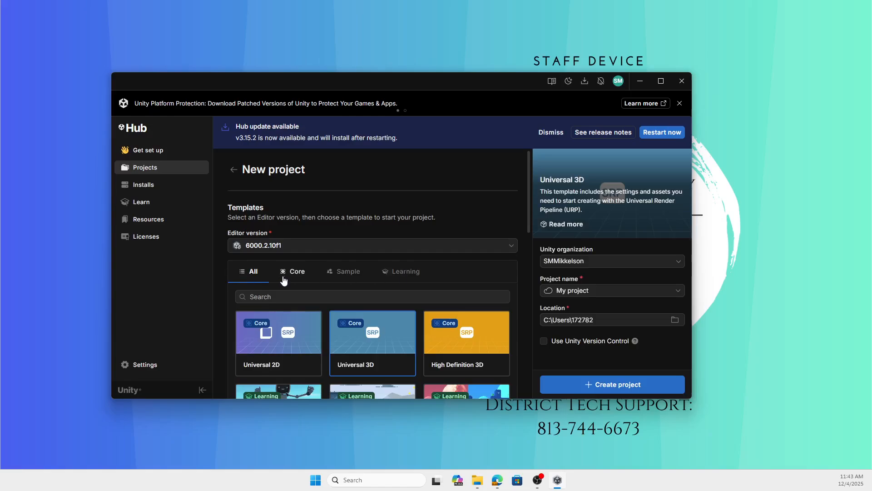
{"action": "left_click", "coordinate": [418, 271]}
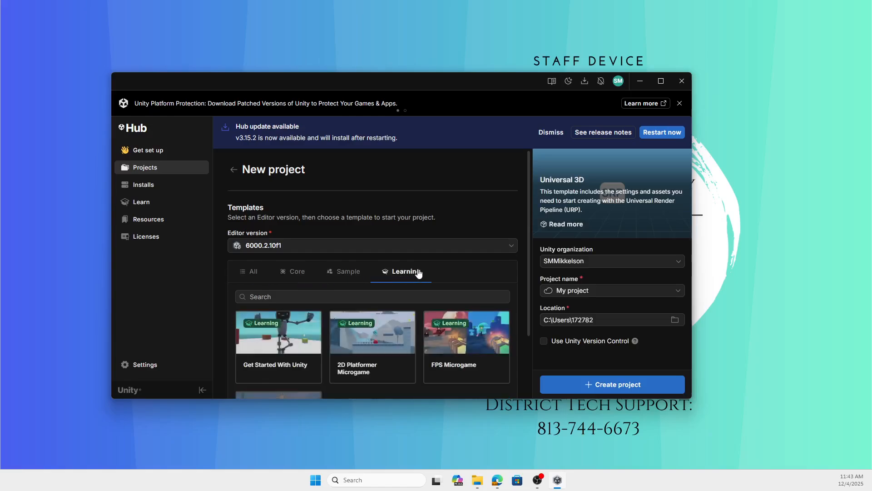
{"action": "left_click", "coordinate": [462, 345]}
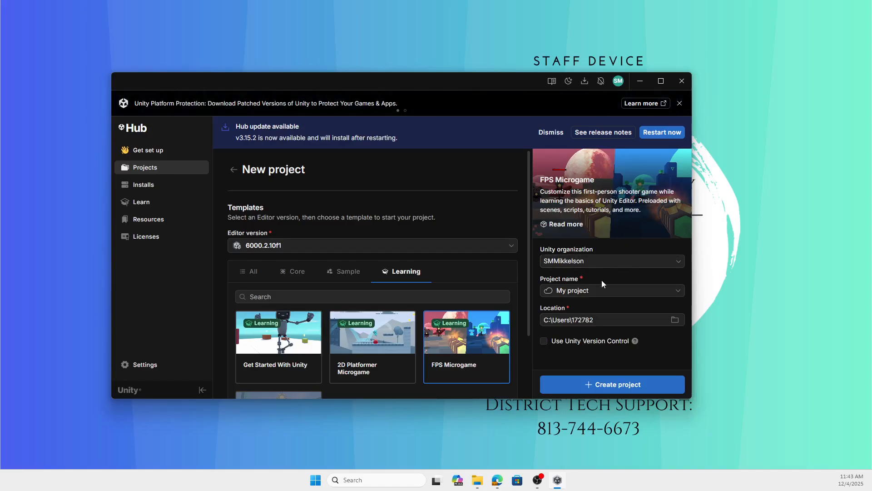
Name the project FPSFoundations, keep the default location and create it
{"action": "left_click", "coordinate": [613, 289]}
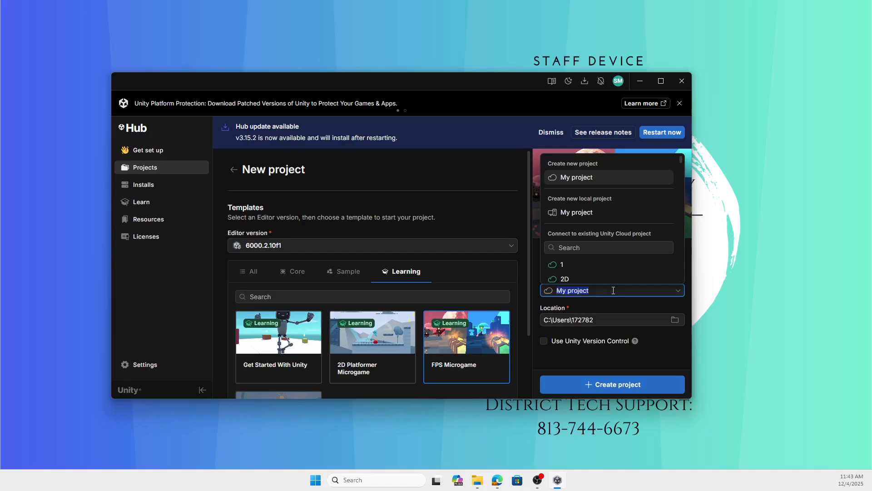
{"action": "key", "text": "BackSpace"}
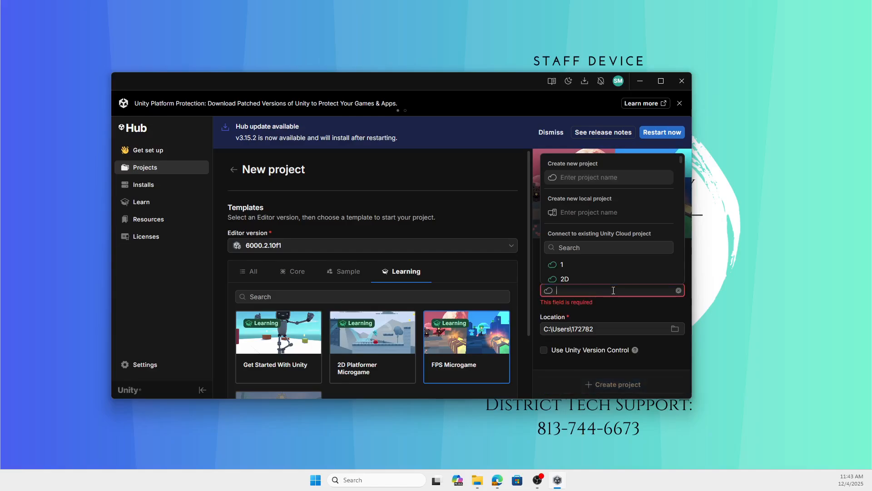
{"action": "type", "text": "FPSFoundations"}
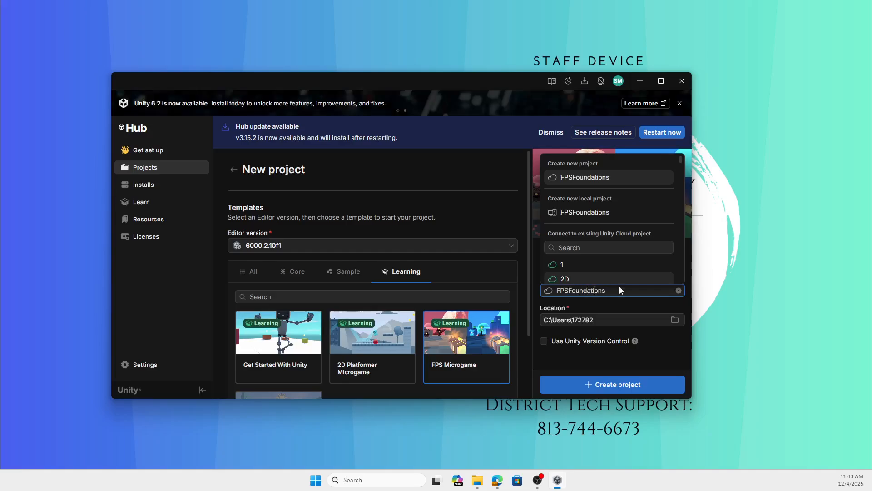
{"action": "left_click", "coordinate": [612, 307]}
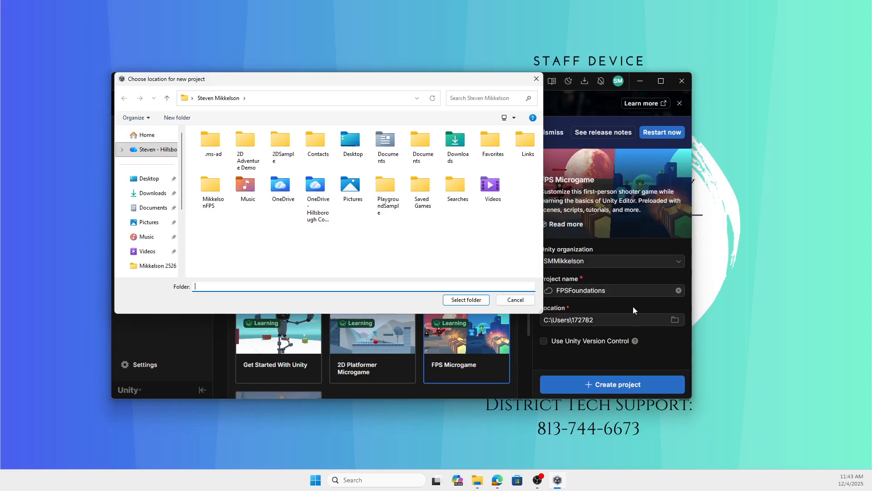
{"action": "left_click", "coordinate": [515, 299]}
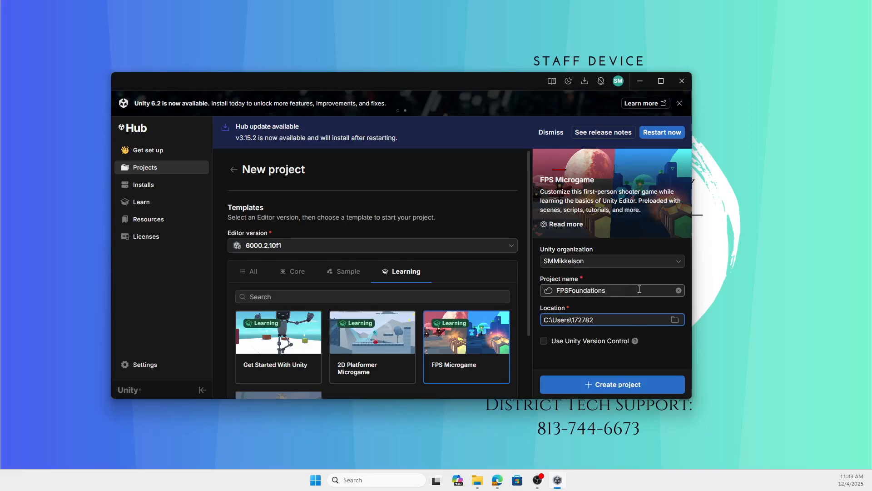
{"action": "left_click", "coordinate": [607, 385]}
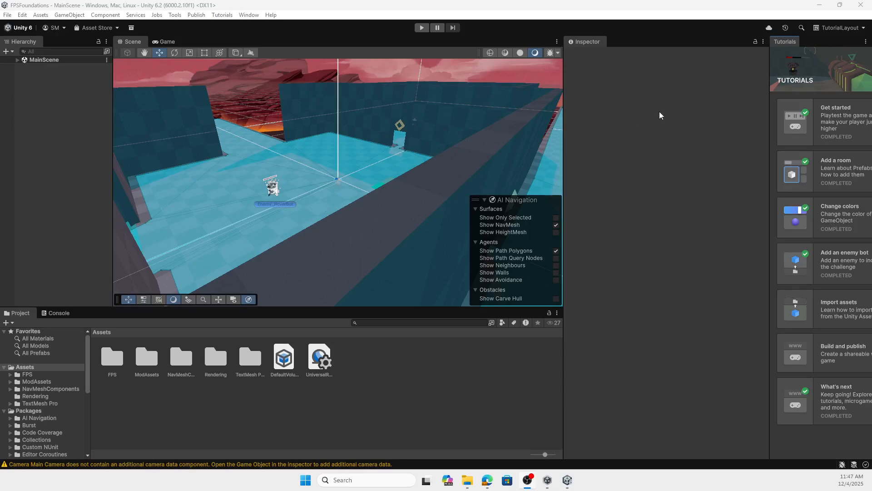
Widen the Tutorials panel, then expand the MainScene hierarchy to view the Patrol object up close in the scene
{"action": "left_click_drag", "start_coordinate": [771, 101], "coordinate": [715, 103]}
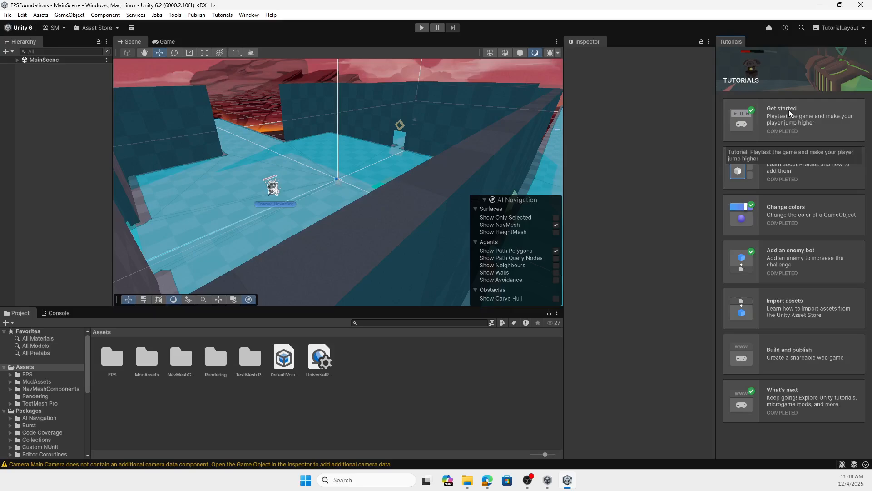
{"action": "left_click", "coordinate": [17, 61]}
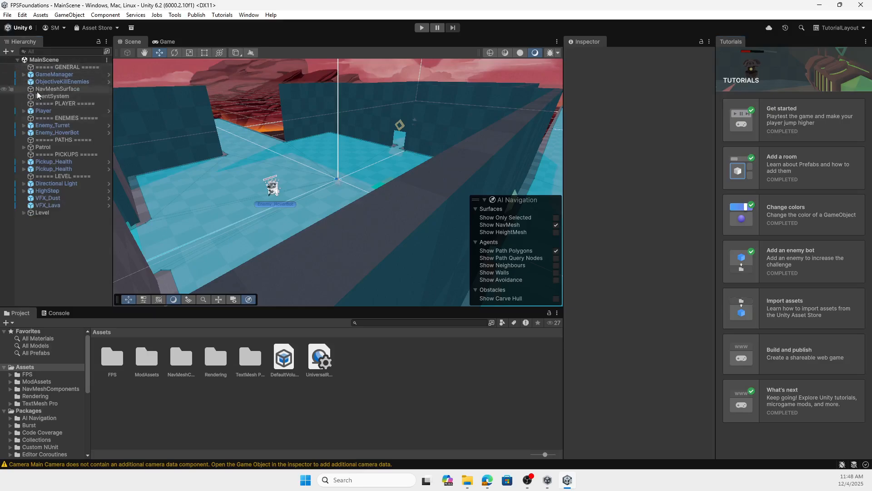
{"action": "left_click", "coordinate": [44, 148]}
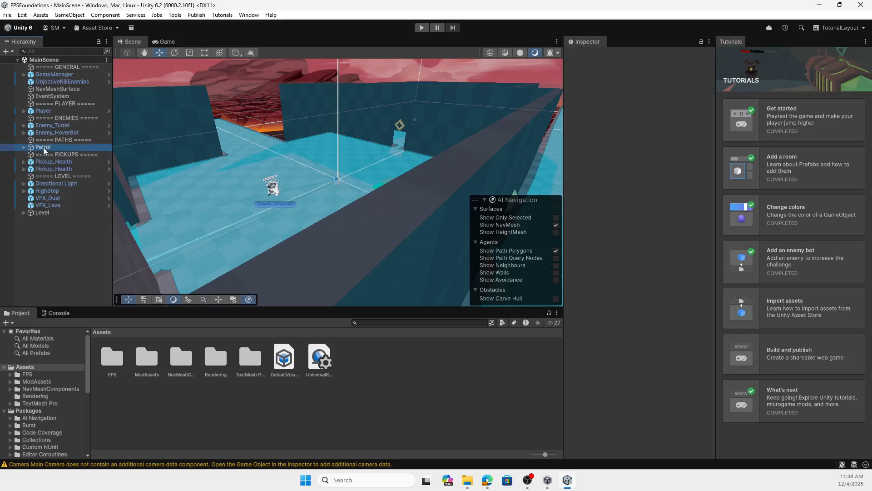
{"action": "key", "text": "f"}
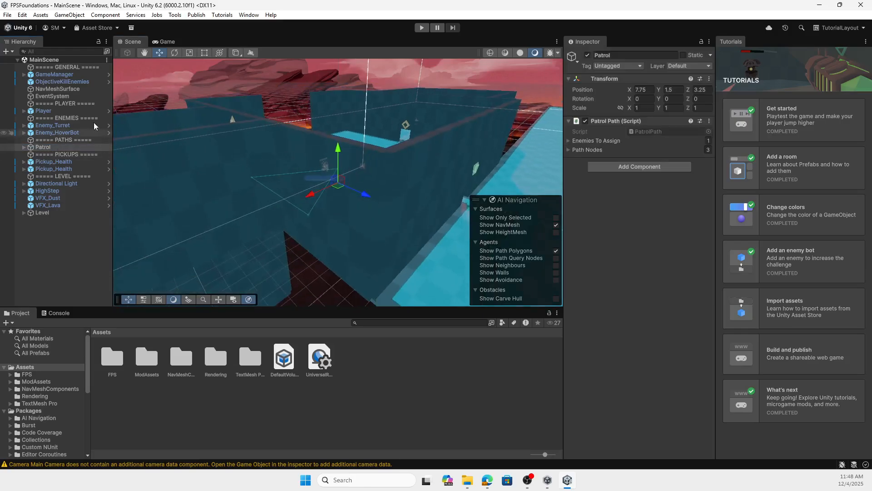
{"action": "scroll", "coordinate": [423, 220], "scroll_direction": "up", "scroll_amount": 6}
{"action": "scroll", "coordinate": [422, 215], "scroll_direction": "up", "scroll_amount": 1}
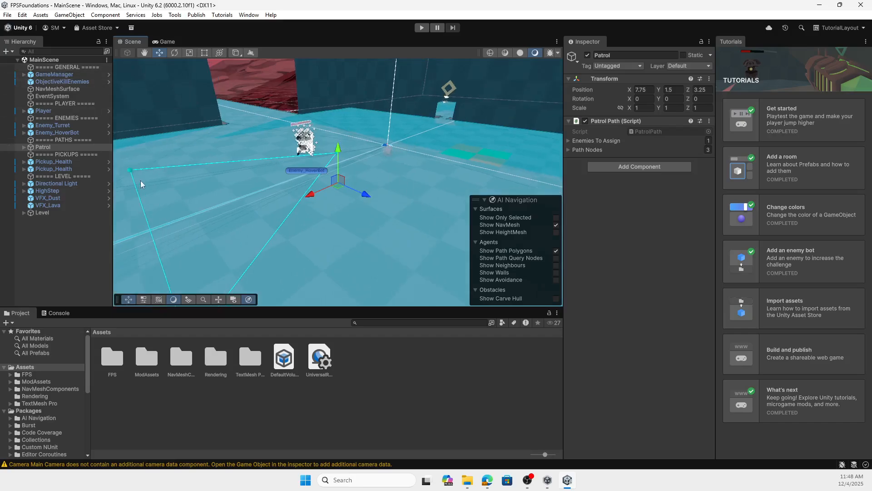
View the properties of the GameManager and the Room_02 floor, then collapse the Level group in the hierarchy
{"action": "left_click", "coordinate": [56, 75]}
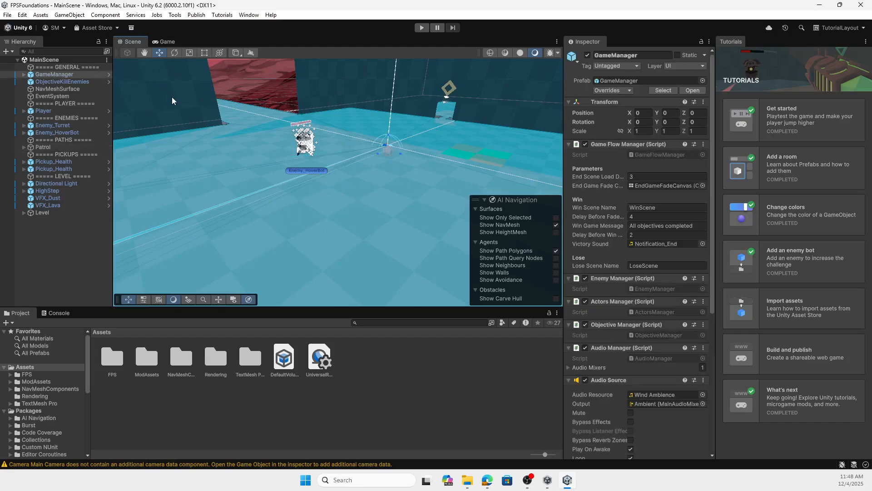
{"action": "left_click", "coordinate": [398, 209]}
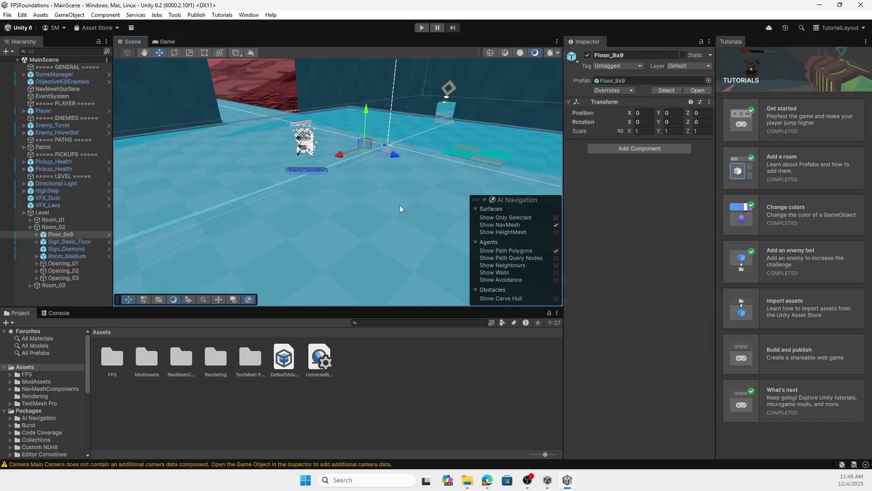
{"action": "left_click", "coordinate": [38, 234]}
{"action": "left_click", "coordinate": [24, 213]}
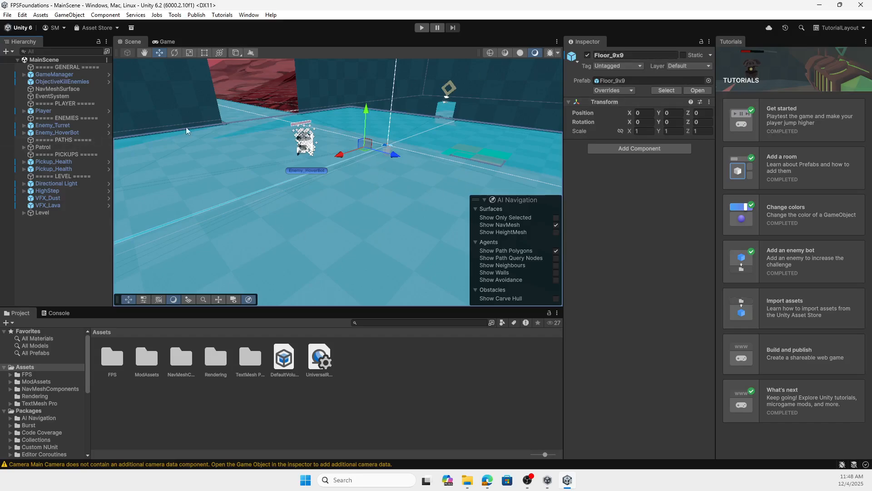
Select the hover bot enemy in the scene and examine all of its components and their settings
{"action": "left_click", "coordinate": [304, 145]}
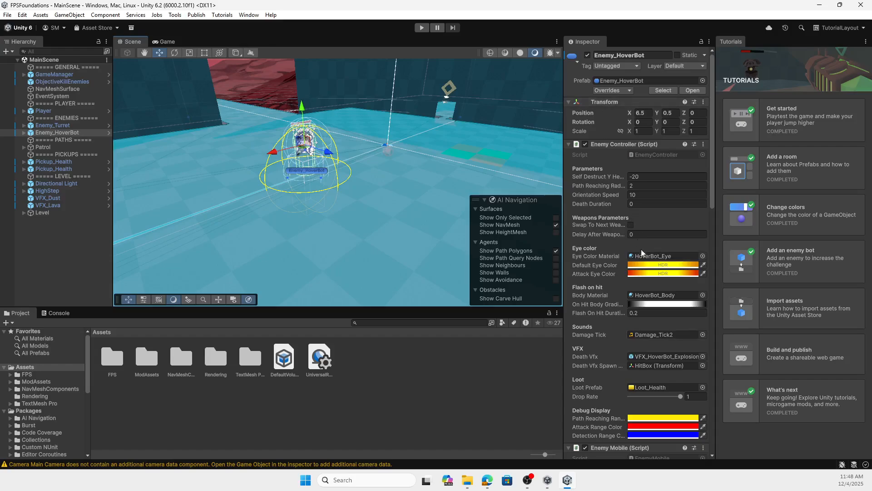
{"action": "scroll", "coordinate": [629, 285], "scroll_direction": "down", "scroll_amount": 15}
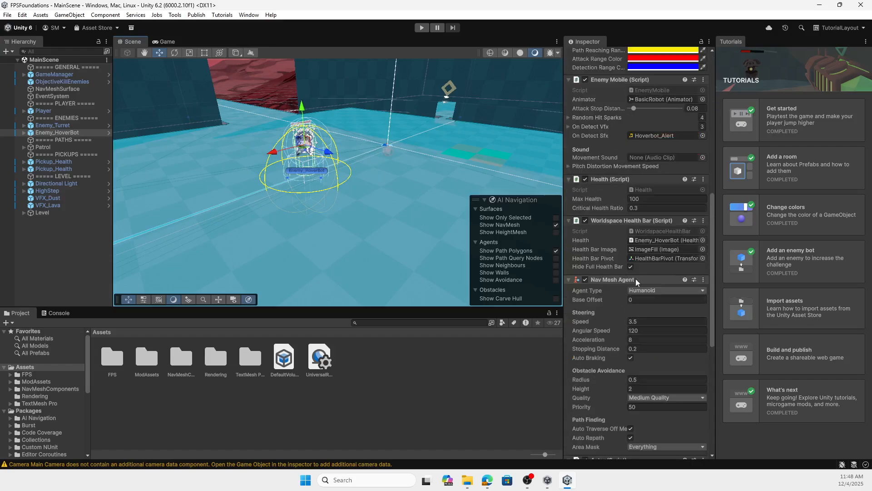
{"action": "scroll", "coordinate": [647, 293], "scroll_direction": "down", "scroll_amount": 6}
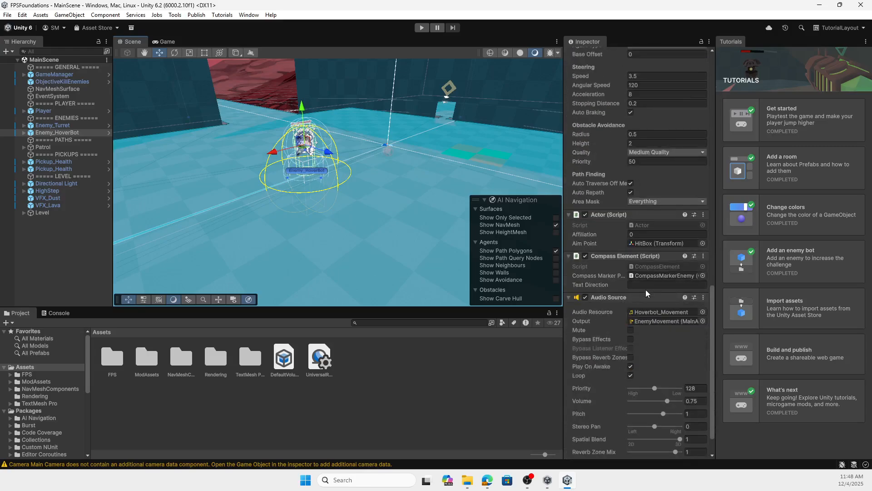
{"action": "scroll", "coordinate": [647, 284], "scroll_direction": "up", "scroll_amount": 20}
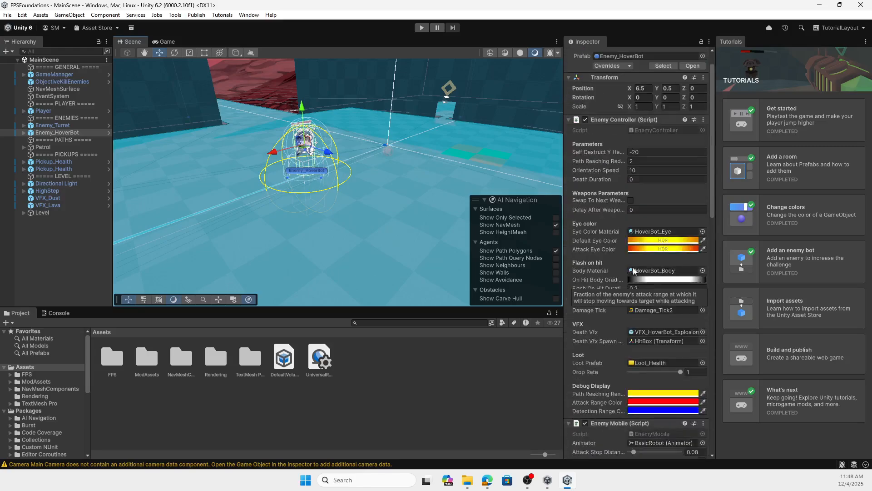
{"action": "scroll", "coordinate": [626, 218], "scroll_direction": "up", "scroll_amount": 2}
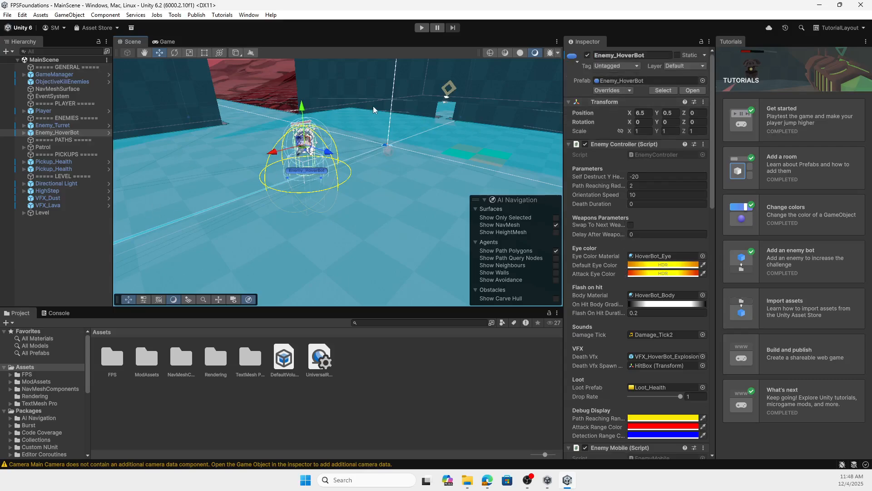
{"action": "scroll", "coordinate": [365, 108], "scroll_direction": "down", "scroll_amount": 5}
{"action": "right_click_drag", "start_coordinate": [361, 115], "coordinate": [403, 142]}
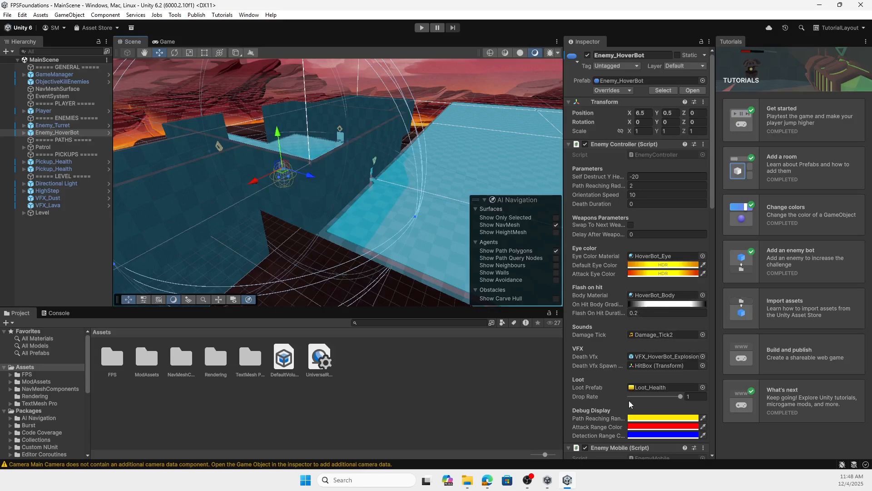
{"action": "scroll", "coordinate": [630, 385], "scroll_direction": "down", "scroll_amount": 4}
{"action": "scroll", "coordinate": [630, 385], "scroll_direction": "down", "scroll_amount": 20}
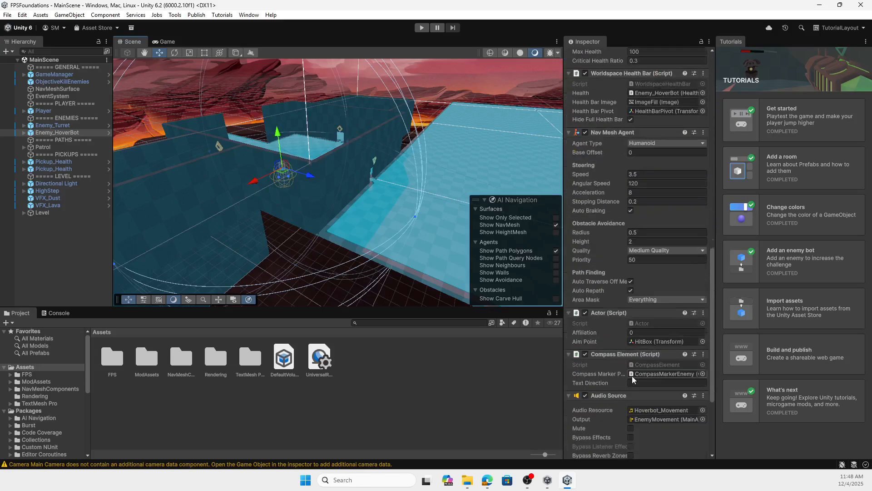
{"action": "scroll", "coordinate": [632, 375], "scroll_direction": "up", "scroll_amount": 20}
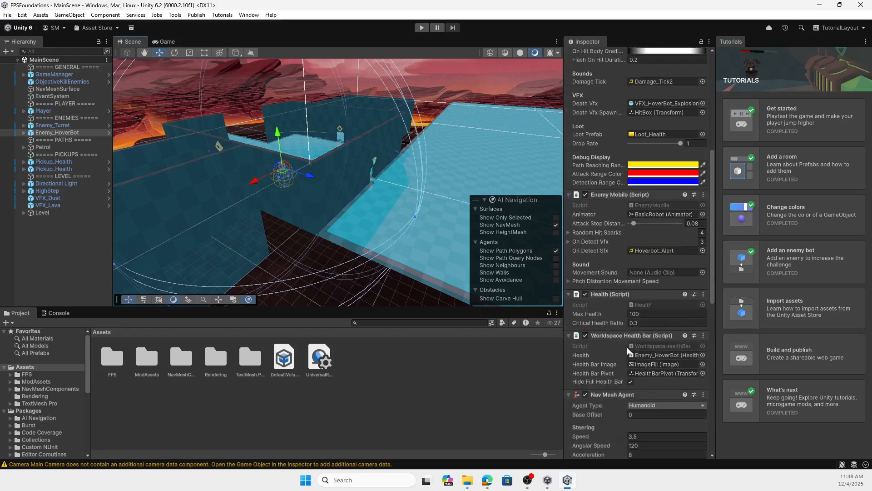
{"action": "scroll", "coordinate": [626, 336], "scroll_direction": "up", "scroll_amount": 1}
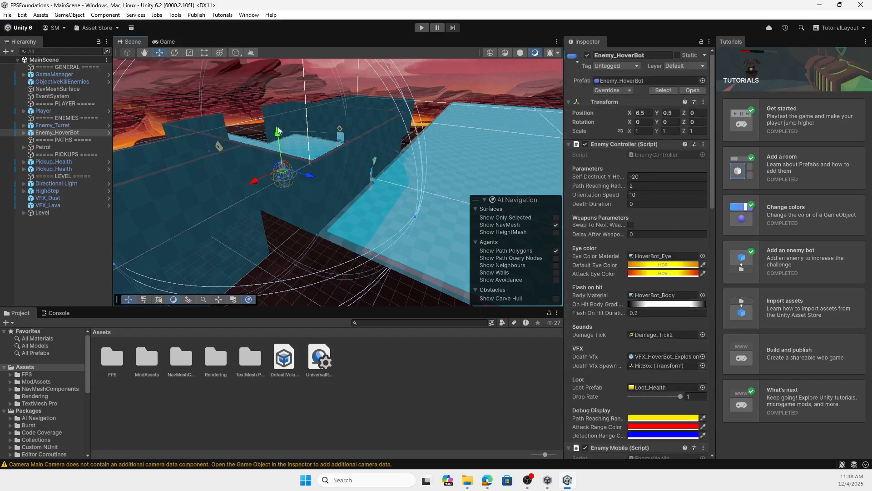
View the Game view and the console messages, returning to the Scene view and the project assets
{"action": "left_click", "coordinate": [167, 42]}
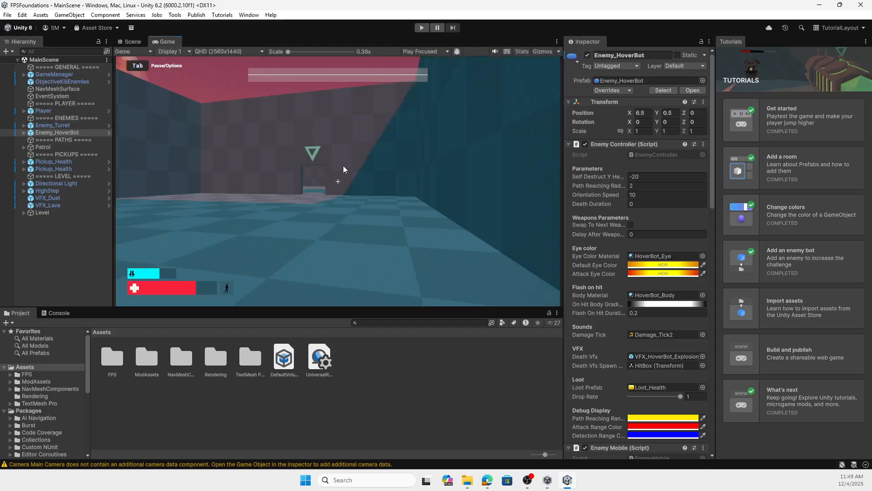
{"action": "left_click", "coordinate": [129, 42]}
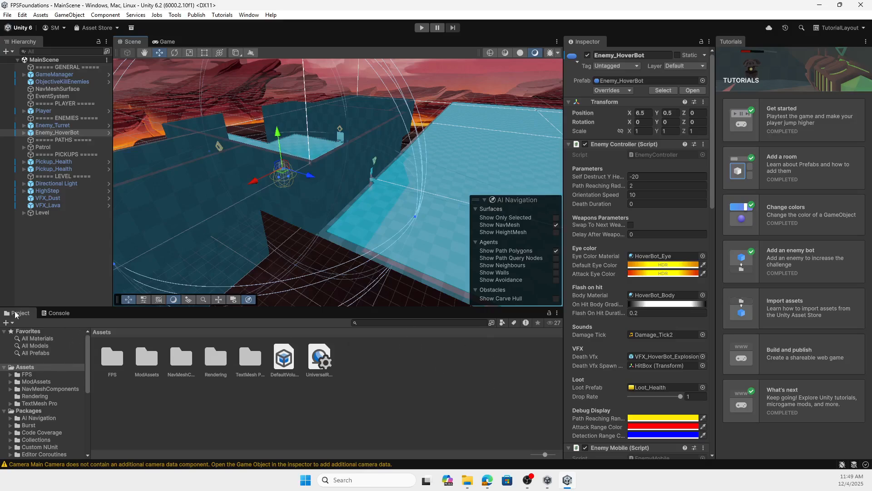
{"action": "left_click", "coordinate": [72, 313]}
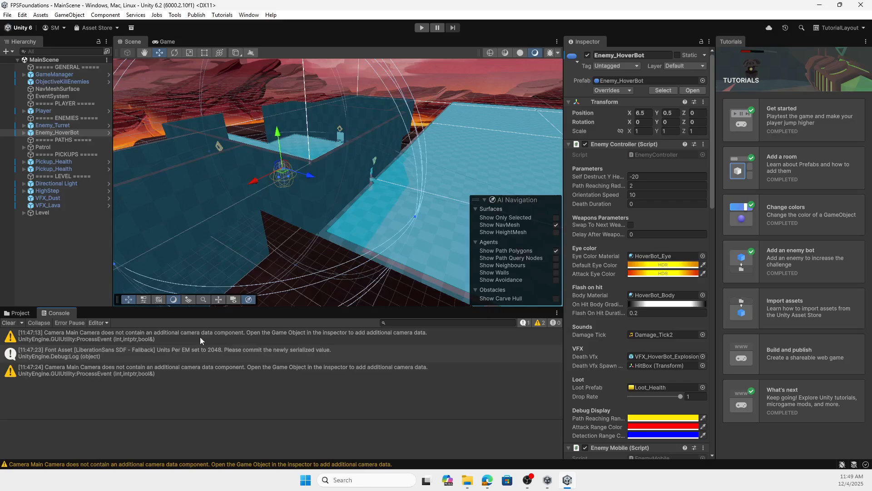
{"action": "left_click", "coordinate": [19, 313]}
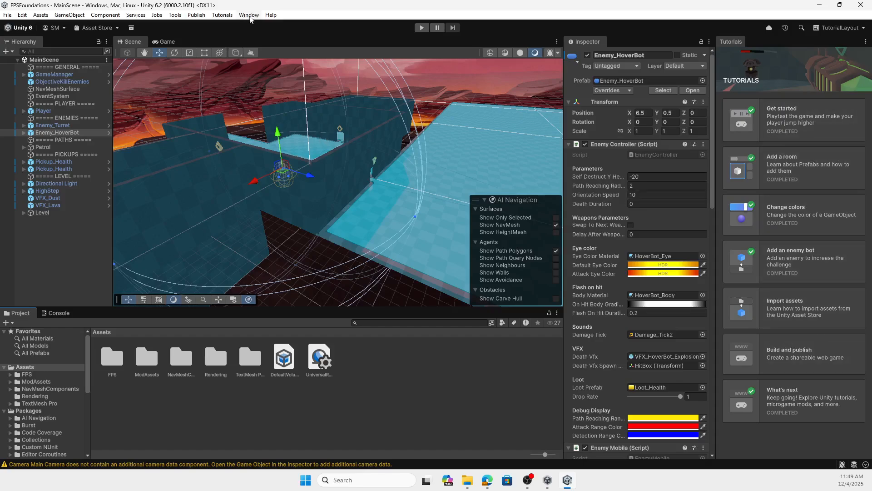
Show the tutorials list, widen the Inspector, and start the Get started tutorial
{"action": "left_click", "coordinate": [227, 17]}
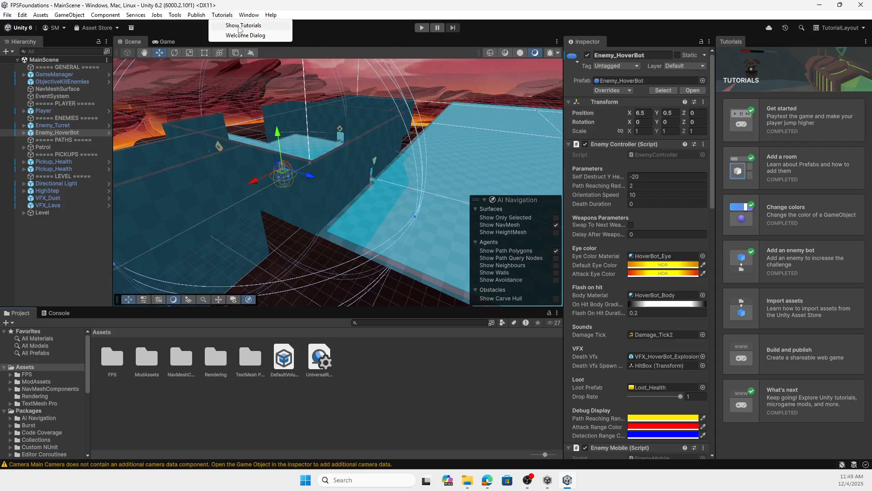
{"action": "left_click", "coordinate": [238, 26]}
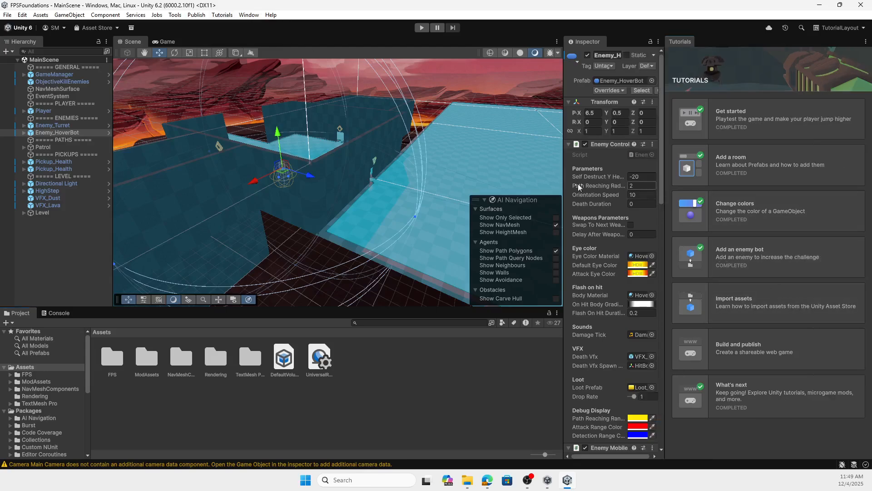
{"action": "left_click_drag", "start_coordinate": [564, 171], "coordinate": [513, 171]}
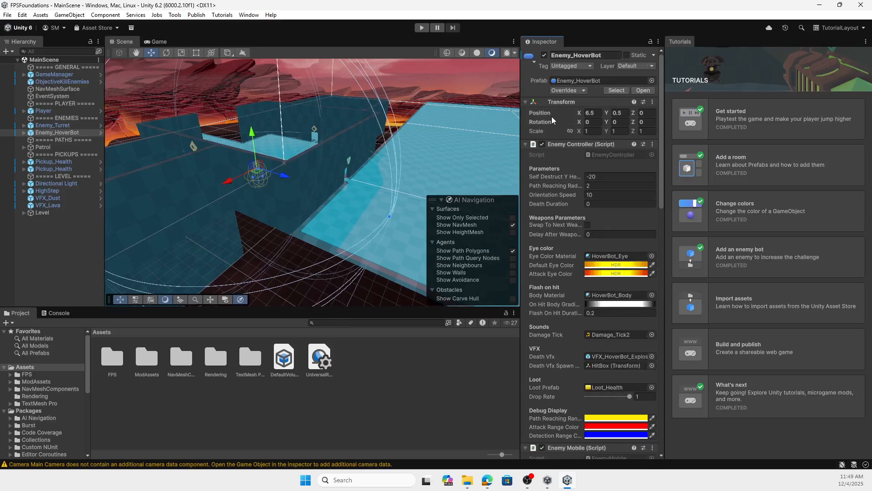
{"action": "left_click", "coordinate": [693, 120]}
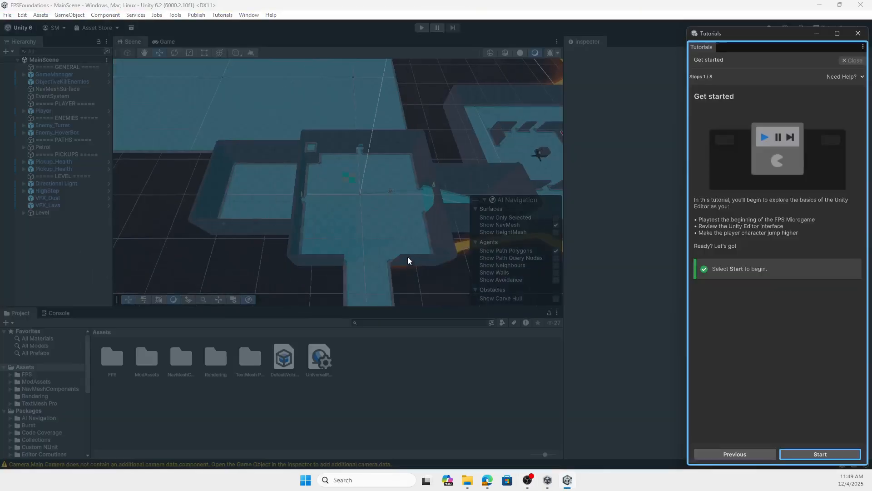
{"action": "left_click", "coordinate": [810, 453]}
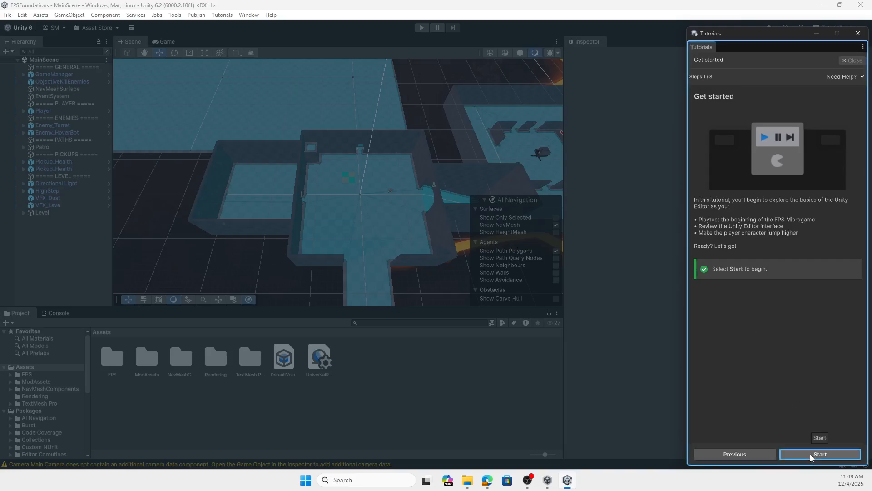
Playtest the FPS Microgame by walking through the first room and shooting the hover bot, then exit Play Mode
{"action": "left_click", "coordinate": [421, 27]}
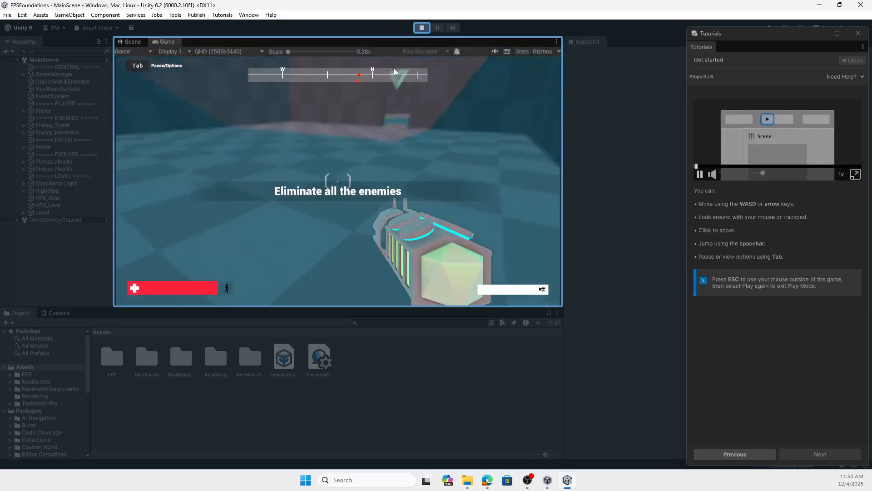
{"action": "key", "text": "w"}
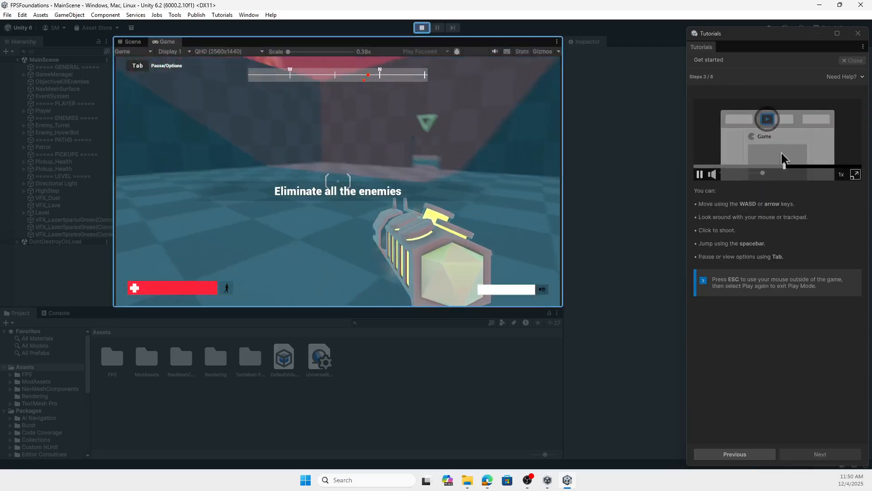
{"action": "left_click", "coordinate": [338, 181]}
{"action": "key", "text": "w"}
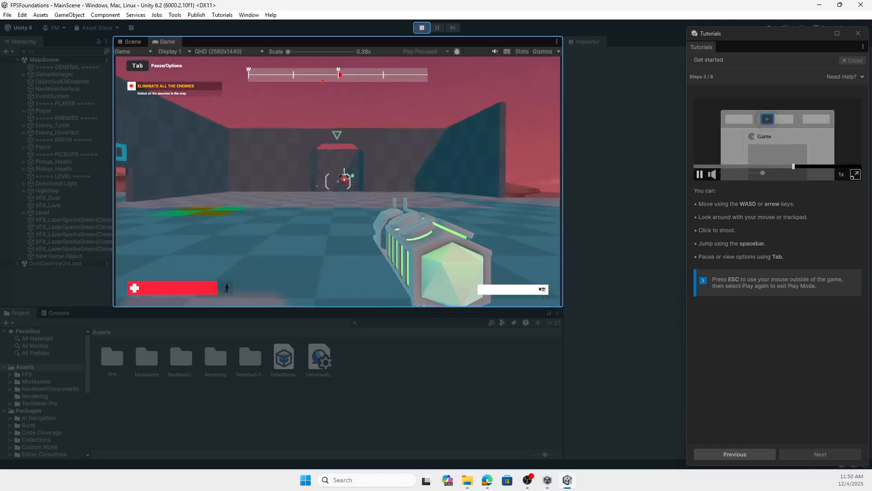
{"action": "left_click", "coordinate": [338, 181]}
{"action": "left_click", "coordinate": [338, 181]}
{"action": "key", "text": "w"}
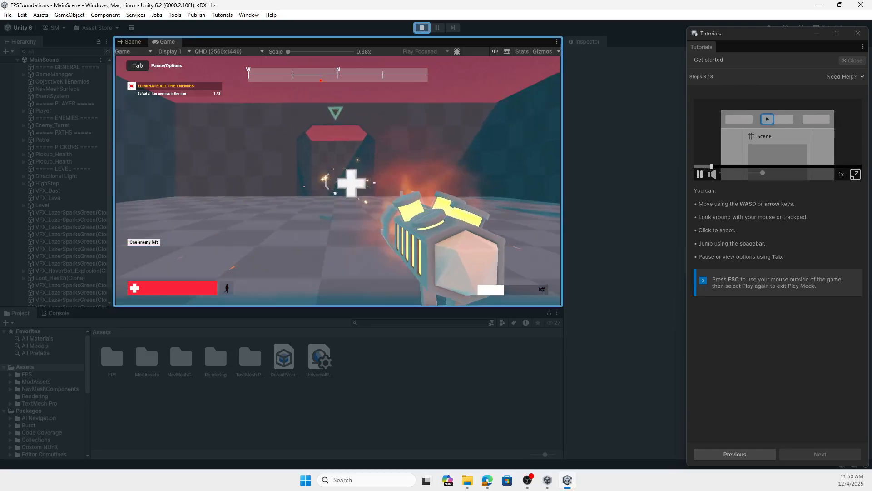
{"action": "key", "text": "w"}
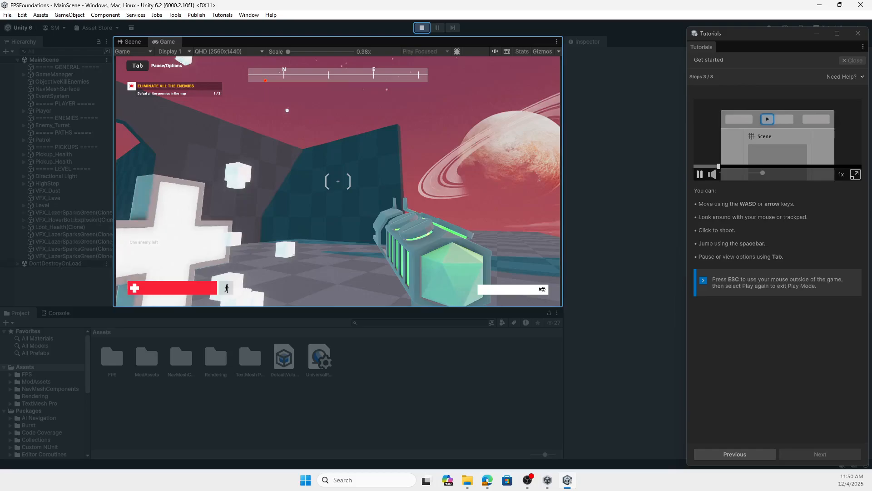
{"action": "key", "text": "Escape"}
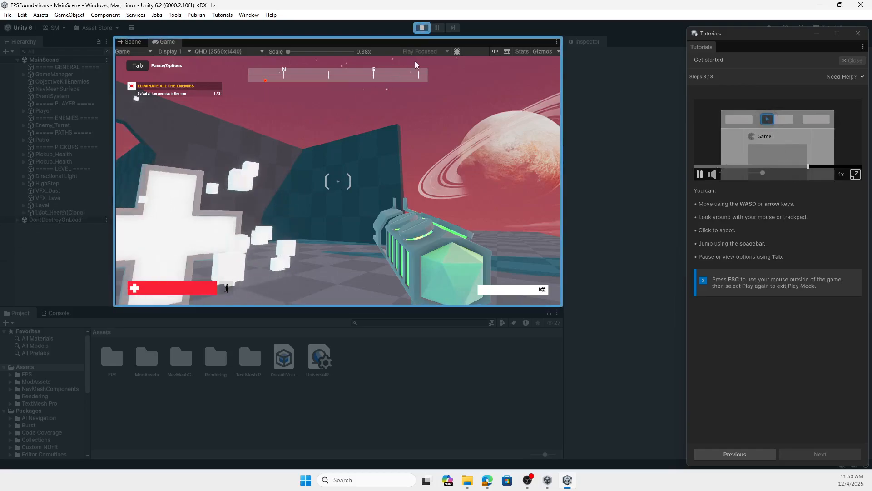
{"action": "left_click", "coordinate": [422, 28]}
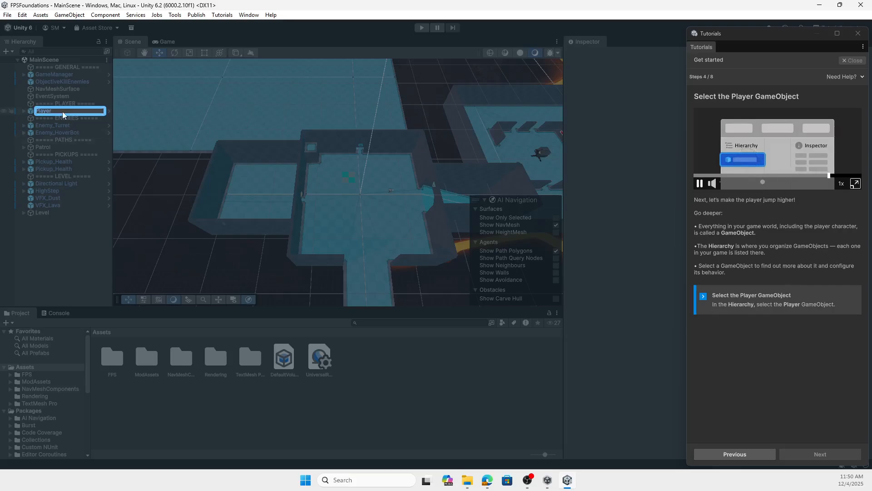
Set the Player GameObject's Gravity Down Force to 12 and continue to the tutorial's Enter Play Mode step
{"action": "left_click", "coordinate": [48, 111]}
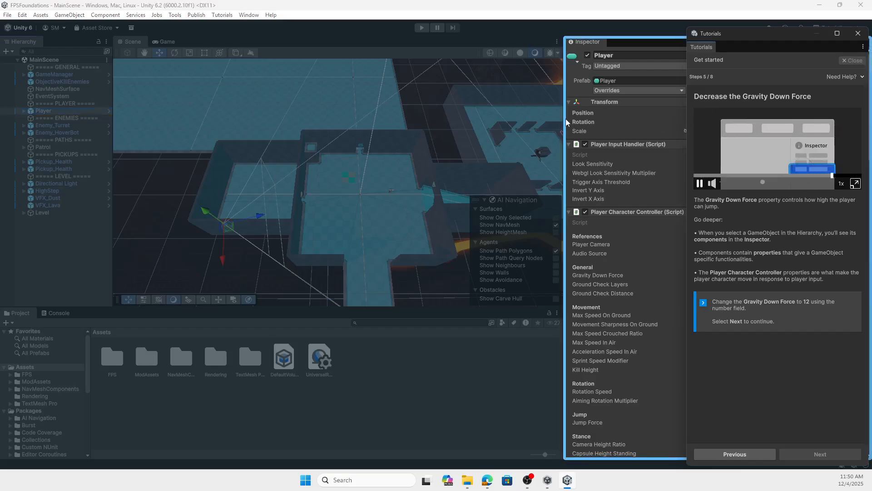
{"action": "left_click_drag", "start_coordinate": [565, 122], "coordinate": [476, 119]}
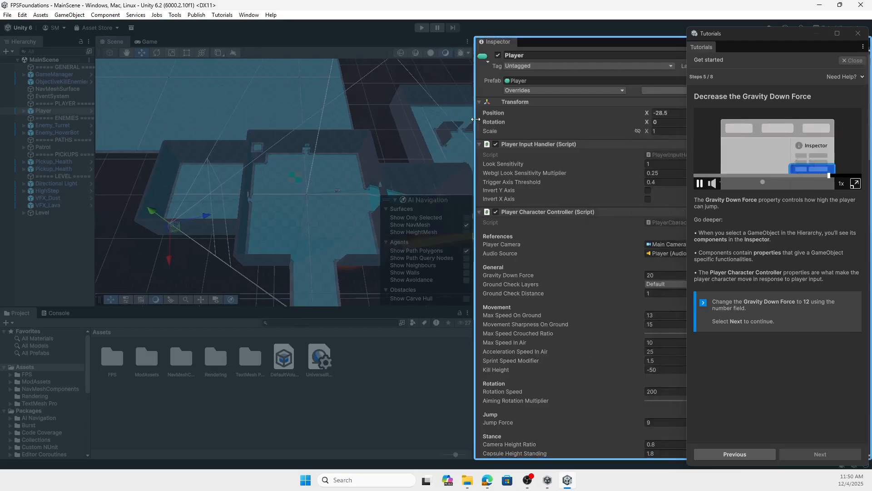
{"action": "left_click", "coordinate": [670, 274]}
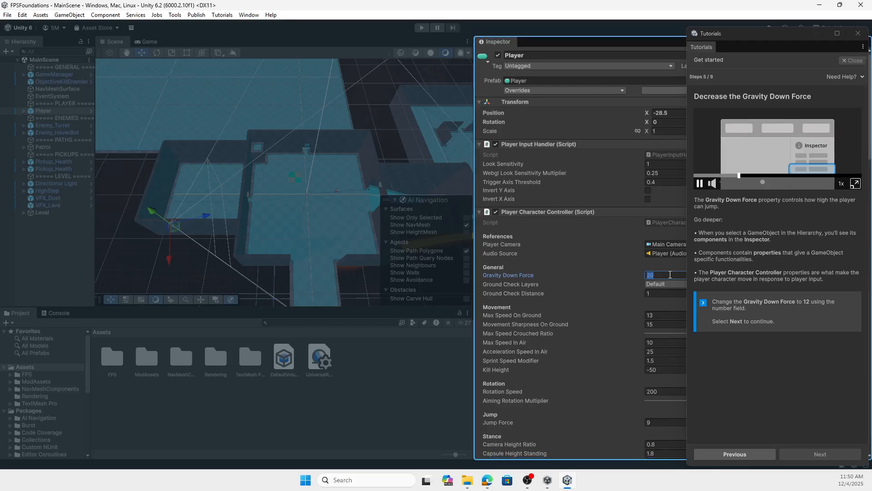
{"action": "type", "text": "12"}
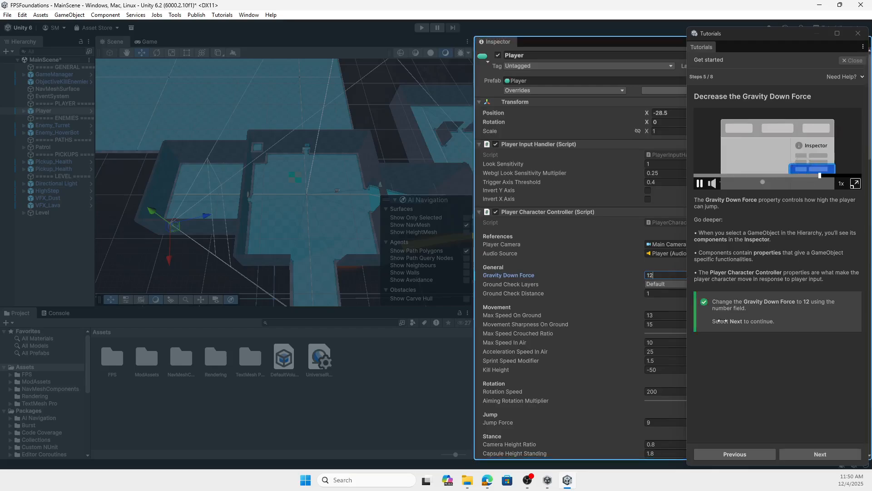
{"action": "left_click", "coordinate": [823, 454]}
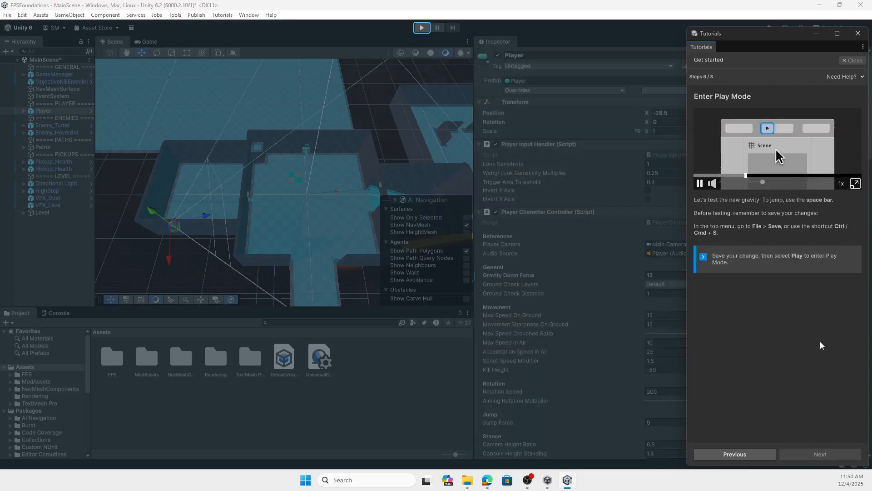
Playtest the decreased player gravity in Play Mode and exit back to the Scene view
{"action": "left_click", "coordinate": [421, 27]}
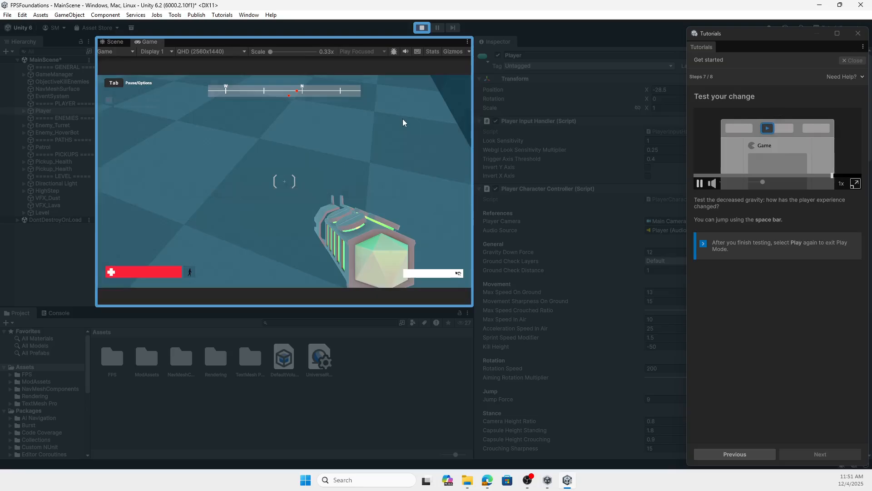
{"action": "key", "text": "w"}
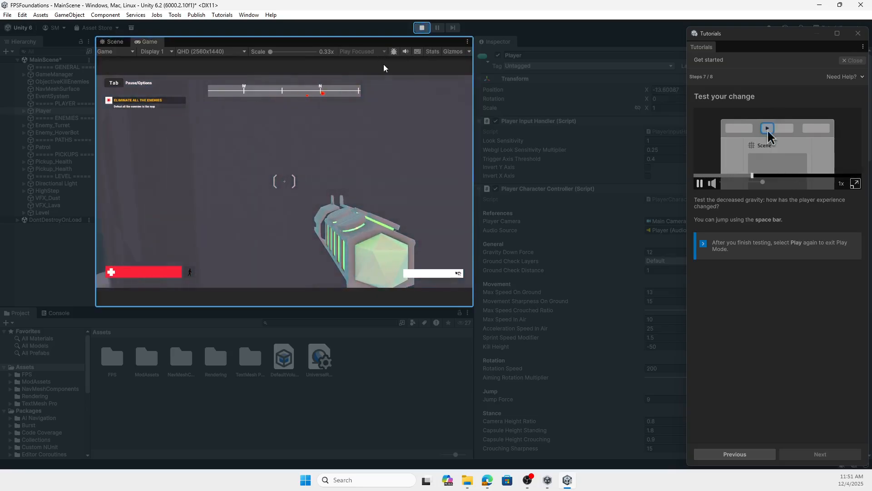
{"action": "left_click", "coordinate": [421, 27]}
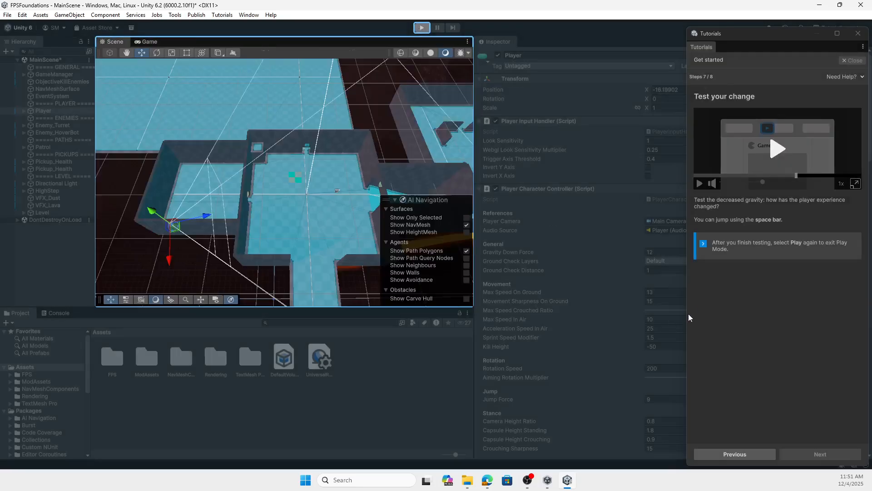
Finish the Get started tutorial, saving the changes to MainScene, and start the Add a room tutorial
{"action": "left_click", "coordinate": [823, 455]}
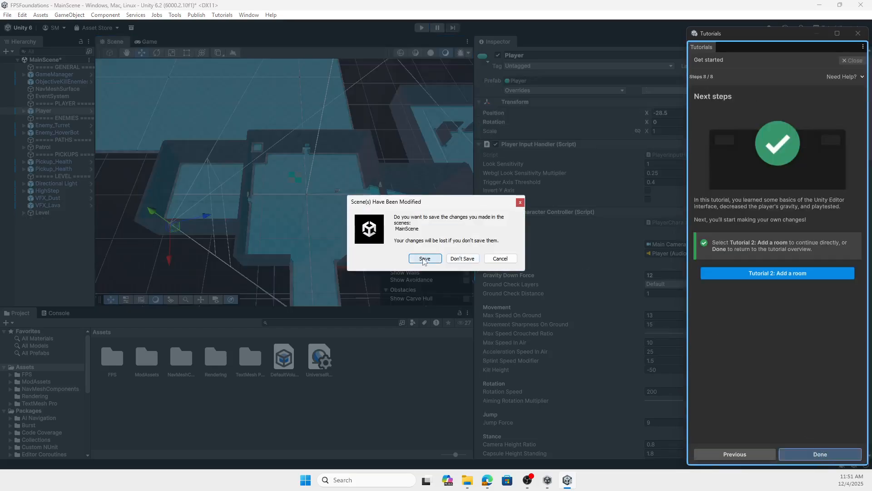
{"action": "left_click", "coordinate": [424, 258]}
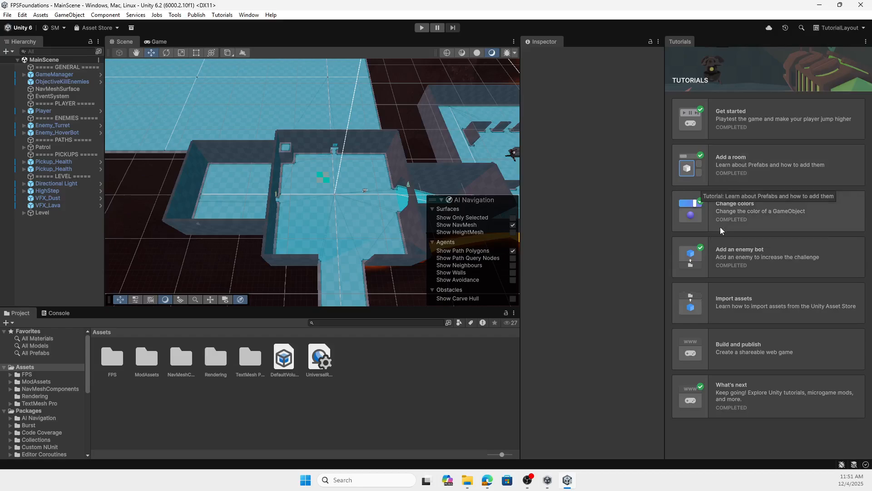
{"action": "left_click", "coordinate": [730, 167]}
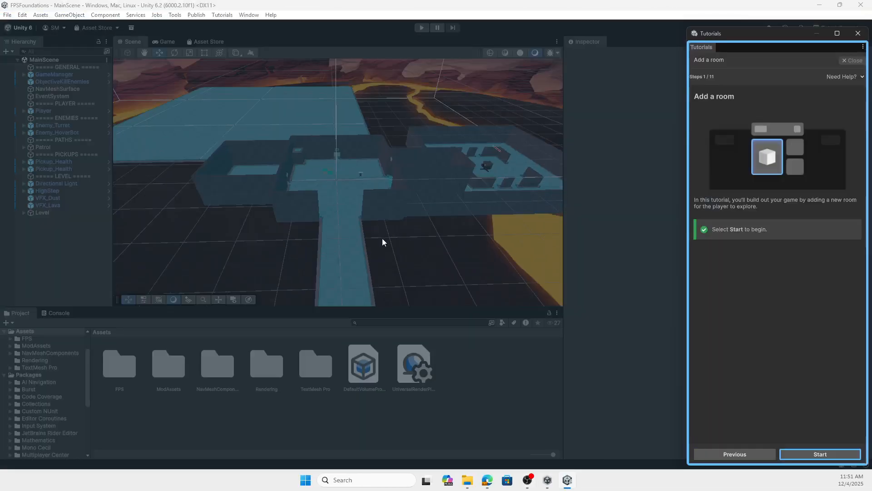
{"action": "left_click", "coordinate": [809, 452]}
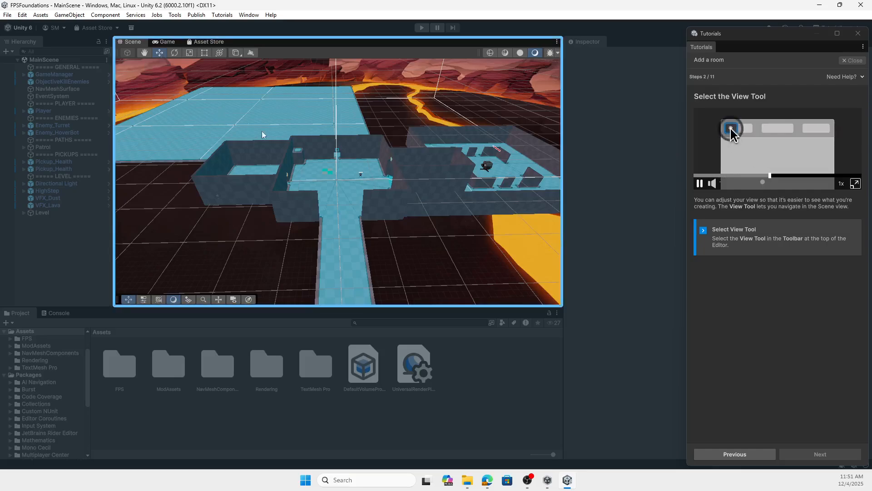
Complete the View Tool exercises by panning, orbiting and zooming in the Scene view, up to the Drag the Prefab into the Scene step
{"action": "left_click", "coordinate": [144, 53]}
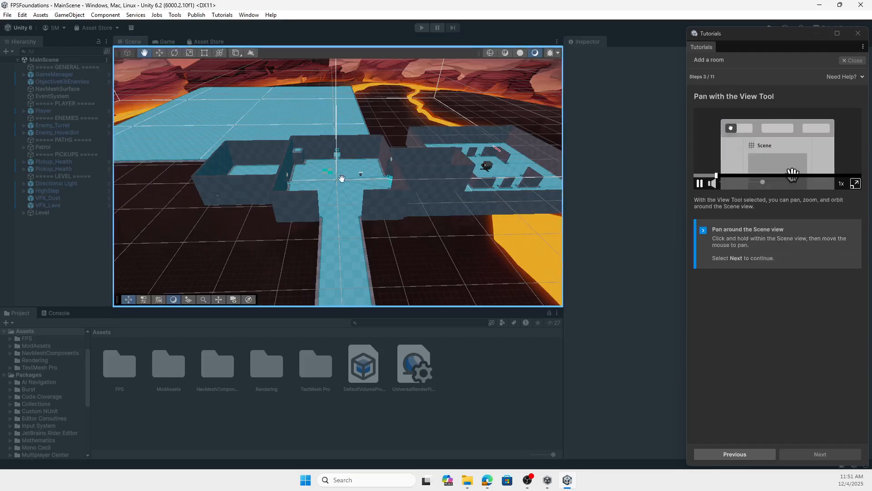
{"action": "left_click_drag", "start_coordinate": [343, 179], "coordinate": [320, 150]}
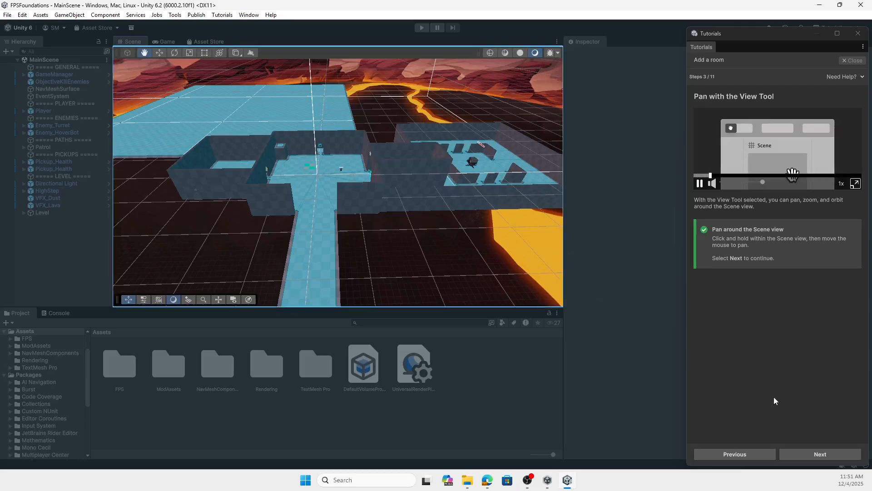
{"action": "left_click", "coordinate": [823, 453]}
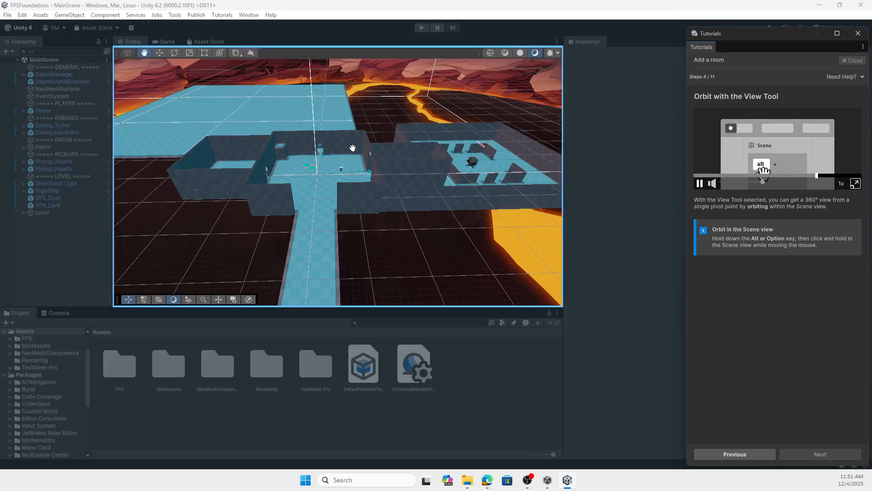
{"action": "left_click_drag", "start_coordinate": [353, 146], "coordinate": [317, 141], "text": "alt"}
{"action": "left_click", "coordinate": [812, 452]}
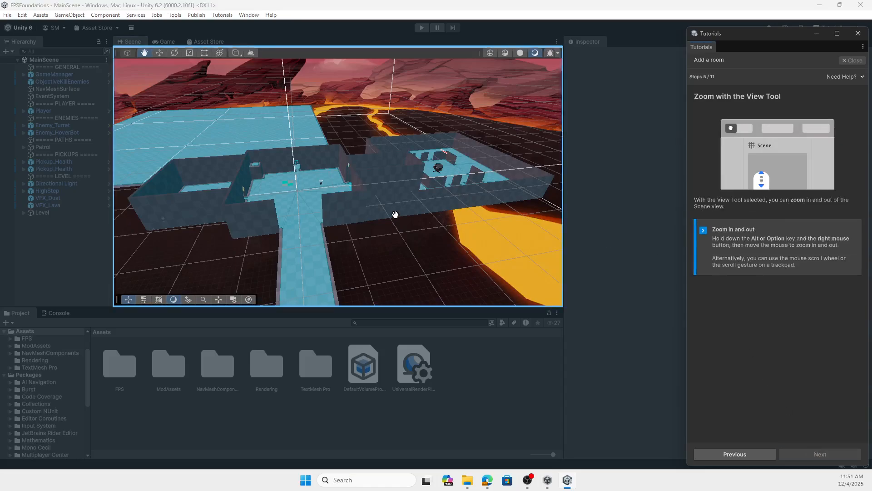
{"action": "scroll", "coordinate": [263, 195], "scroll_direction": "up", "scroll_amount": 3}
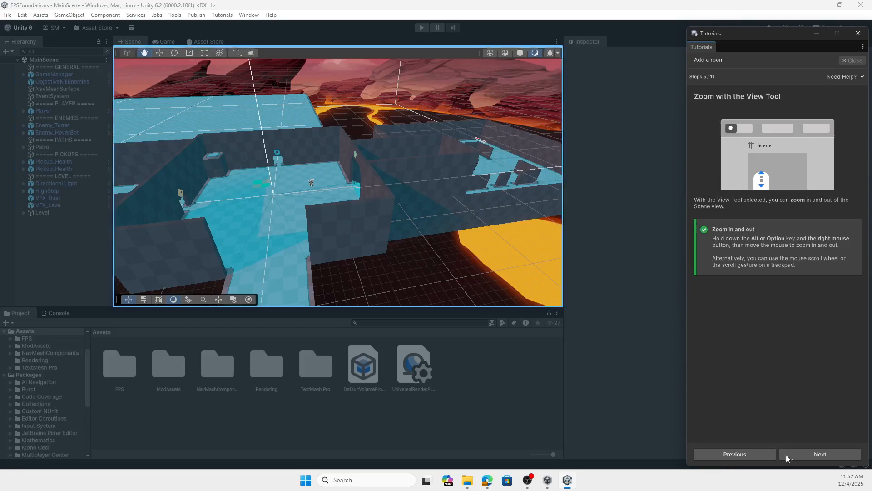
{"action": "left_click", "coordinate": [806, 456]}
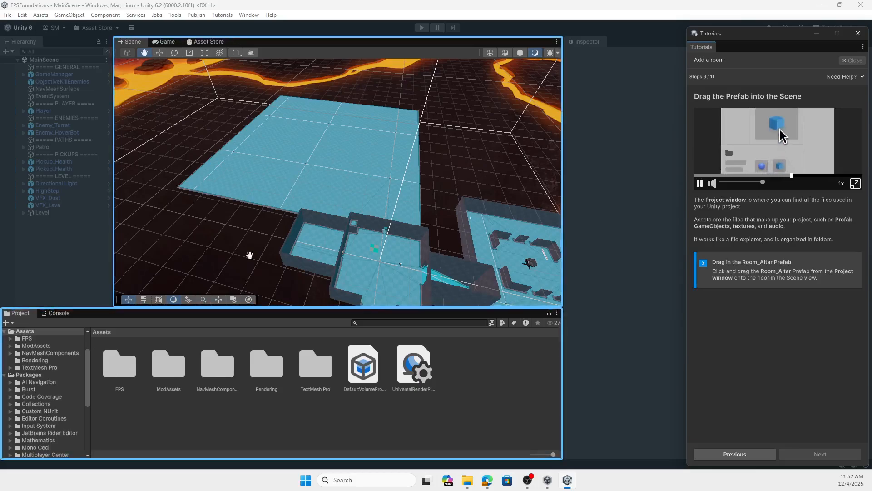
Place the Room_Altar prefab from Assets/FPS/Prefabs/Level/Rooms onto the large empty floor in the scene
{"action": "double_click", "coordinate": [120, 368]}
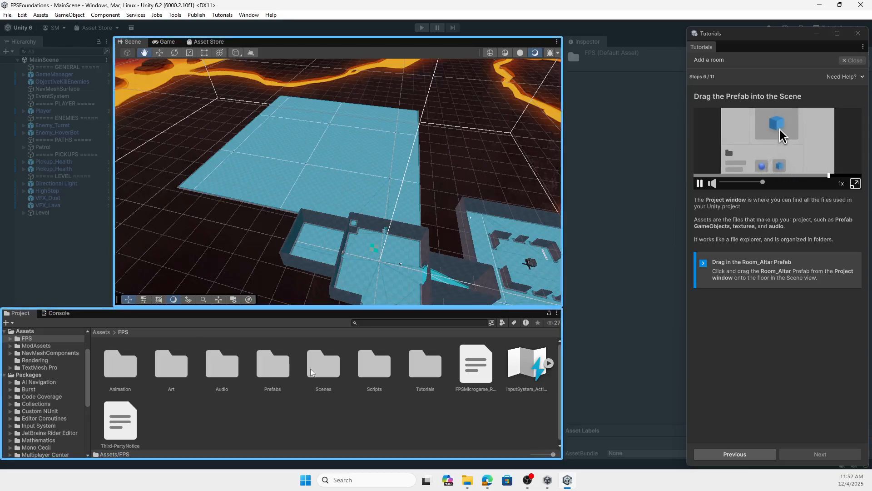
{"action": "left_click", "coordinate": [274, 367]}
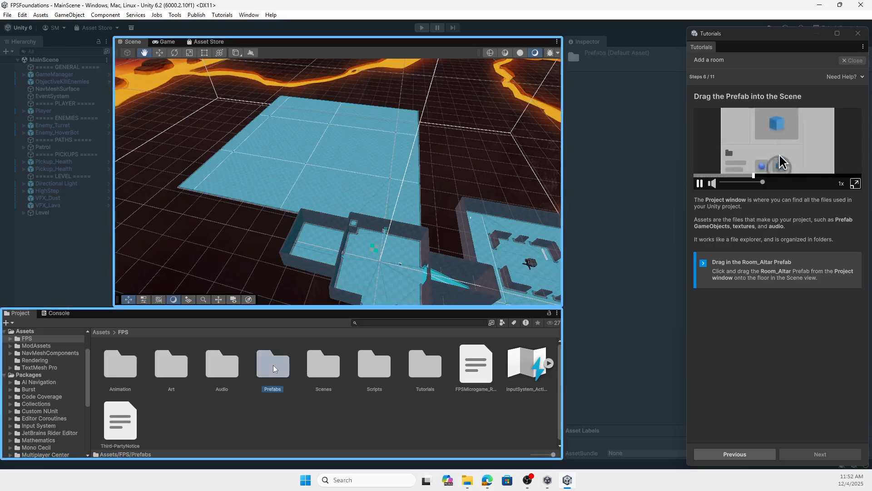
{"action": "double_click", "coordinate": [274, 367]}
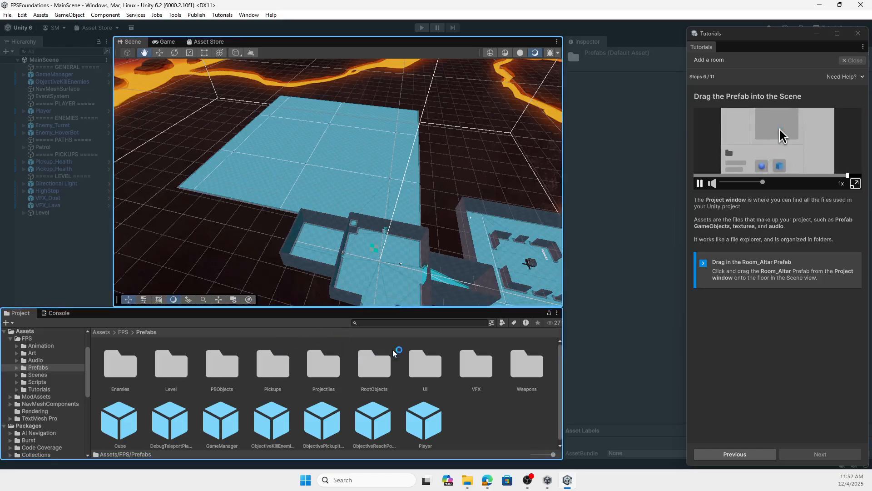
{"action": "double_click", "coordinate": [171, 367]}
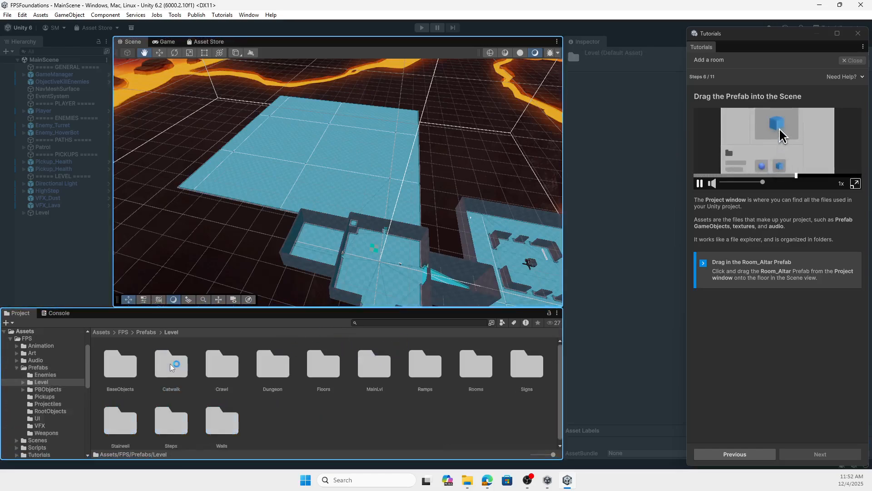
{"action": "double_click", "coordinate": [463, 373]}
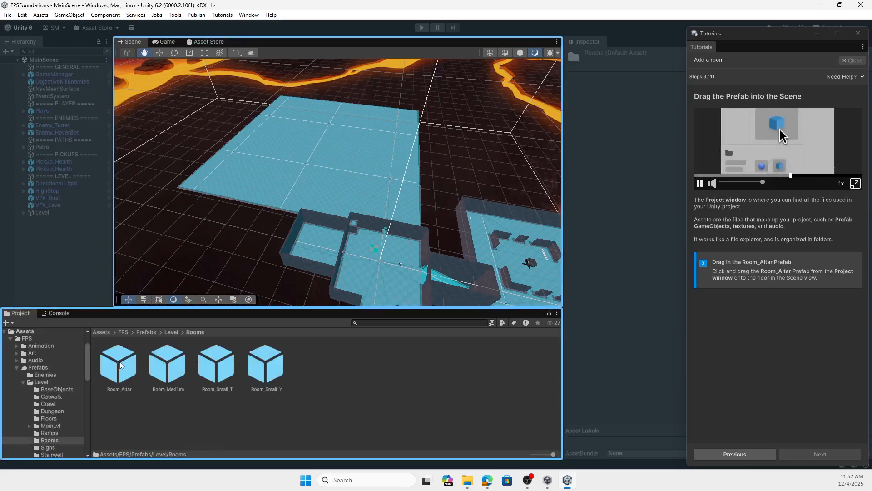
{"action": "left_click_drag", "start_coordinate": [121, 363], "coordinate": [343, 208]}
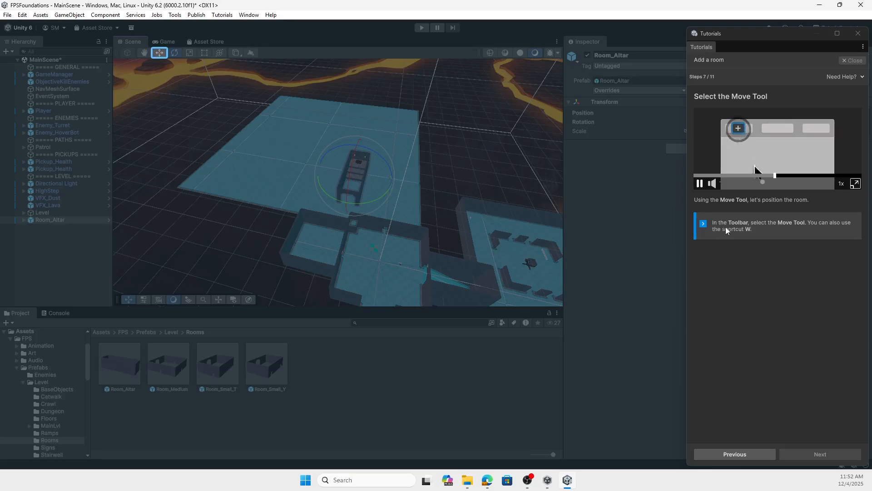
Reposition the Room_Altar room on the large floor with the Move Tool and advance the tutorial to the NavMeshSurface update
{"action": "left_click", "coordinate": [160, 54]}
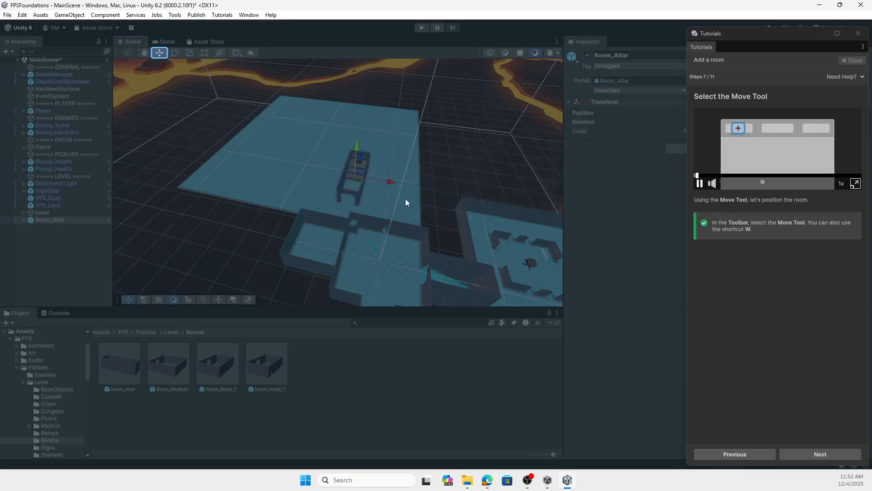
{"action": "mouse_move", "coordinate": [393, 183]}
{"action": "left_mouse_down"}
{"action": "mouse_move", "coordinate": [424, 187]}
{"action": "mouse_move", "coordinate": [404, 185]}
{"action": "left_mouse_up"}
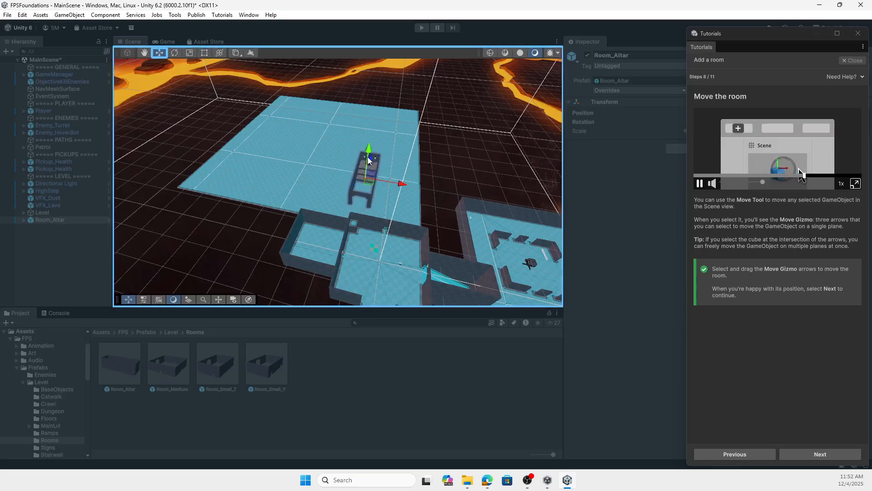
{"action": "mouse_move", "coordinate": [370, 160]}
{"action": "left_mouse_down"}
{"action": "mouse_move", "coordinate": [374, 138]}
{"action": "mouse_move", "coordinate": [366, 170]}
{"action": "mouse_move", "coordinate": [369, 160]}
{"action": "left_mouse_up"}
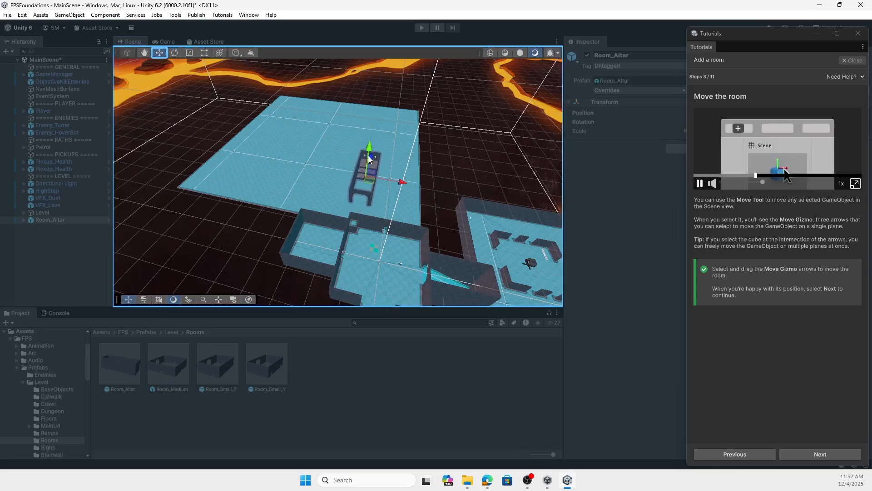
{"action": "mouse_move", "coordinate": [403, 182]}
{"action": "left_mouse_down"}
{"action": "mouse_move", "coordinate": [426, 186]}
{"action": "mouse_move", "coordinate": [386, 181]}
{"action": "mouse_move", "coordinate": [415, 181]}
{"action": "mouse_move", "coordinate": [404, 182]}
{"action": "left_mouse_up"}
{"action": "mouse_move", "coordinate": [371, 152]}
{"action": "left_mouse_down"}
{"action": "mouse_move", "coordinate": [370, 140]}
{"action": "mouse_move", "coordinate": [378, 163]}
{"action": "left_mouse_up"}
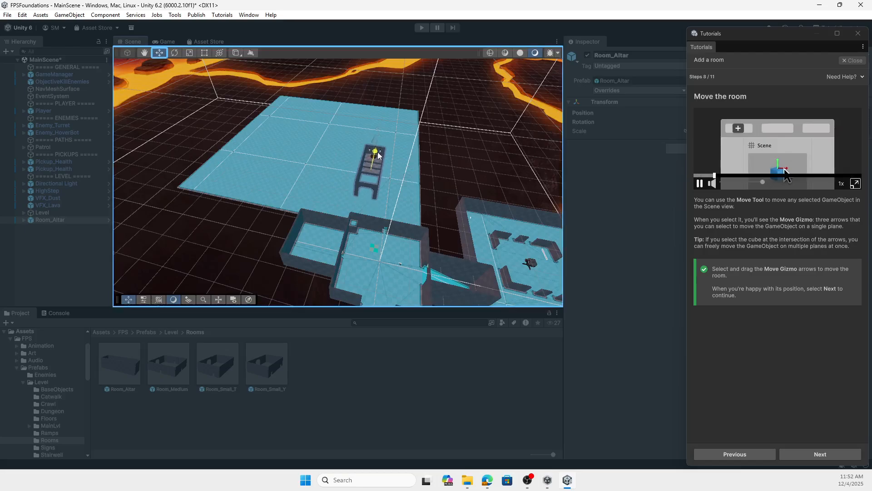
{"action": "left_click", "coordinate": [827, 454]}
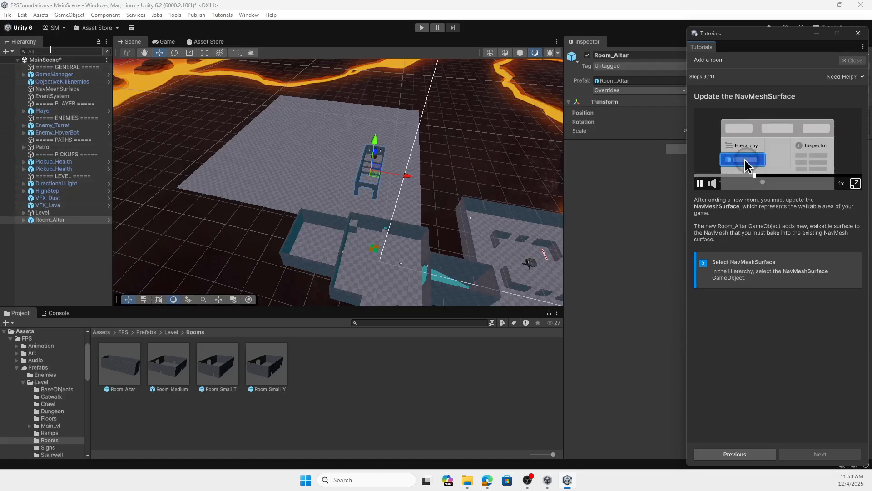
Bake the NavMeshSurface with the new room included and finish the Add a room tutorial, saving the changes to MainScene
{"action": "left_click", "coordinate": [68, 90]}
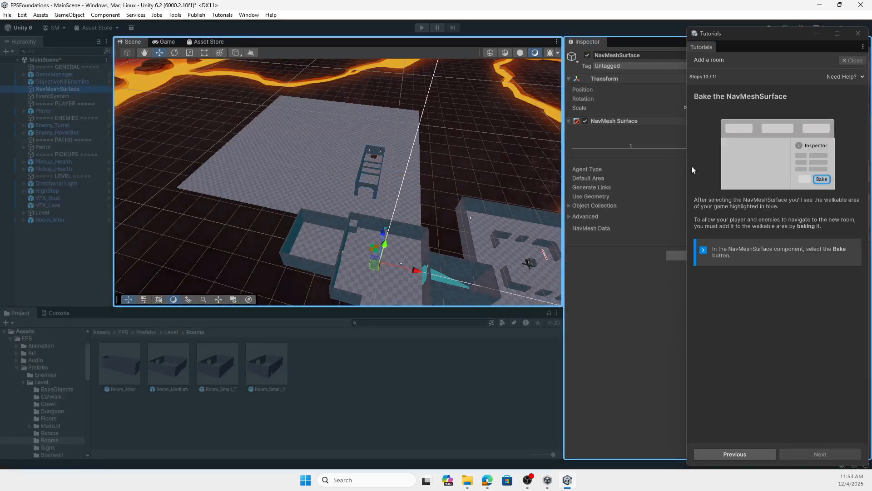
{"action": "left_click_drag", "start_coordinate": [563, 163], "coordinate": [489, 160]}
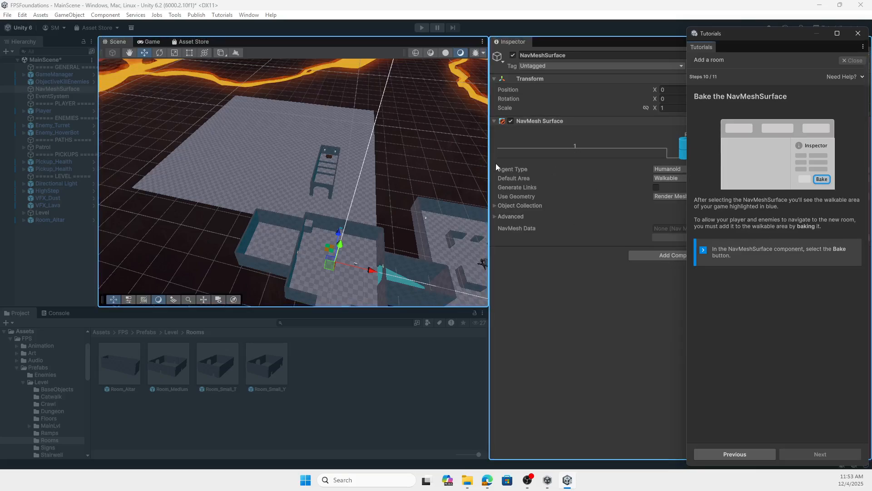
{"action": "left_click_drag", "start_coordinate": [442, 159], "coordinate": [187, 154]}
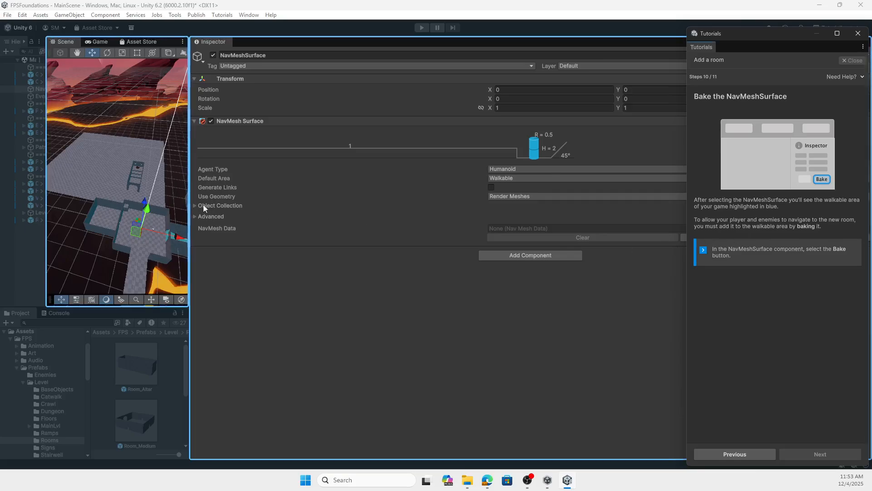
{"action": "left_click_drag", "start_coordinate": [189, 202], "coordinate": [106, 195]}
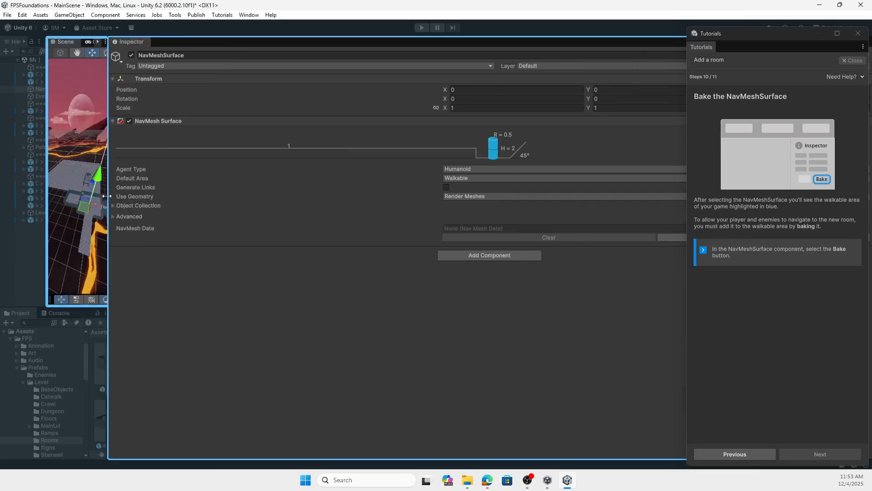
{"action": "left_click", "coordinate": [675, 238]}
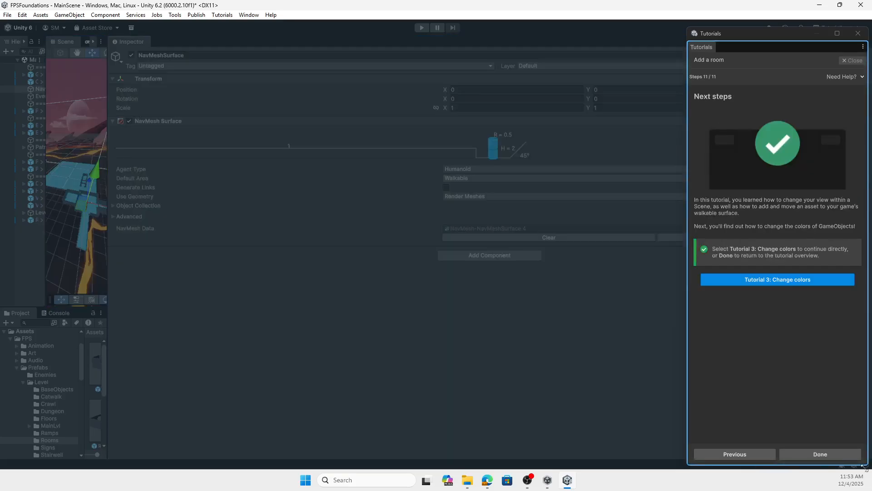
{"action": "left_click", "coordinate": [830, 453]}
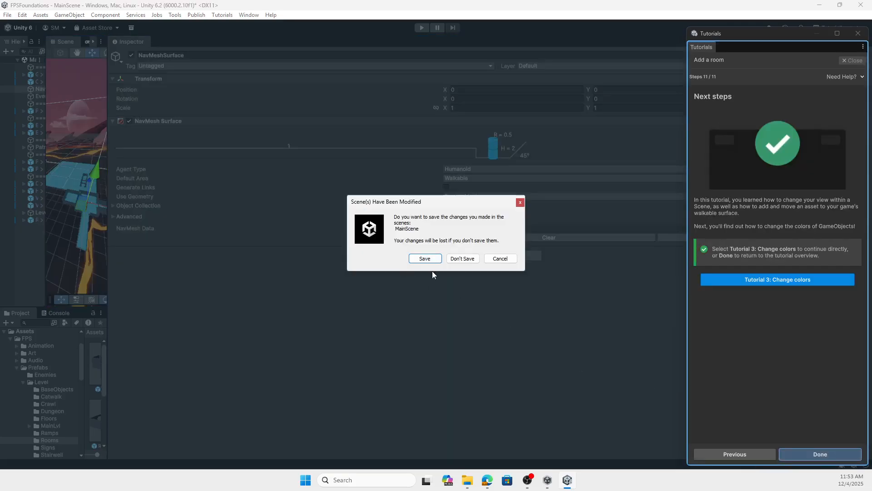
{"action": "left_click", "coordinate": [424, 258]}
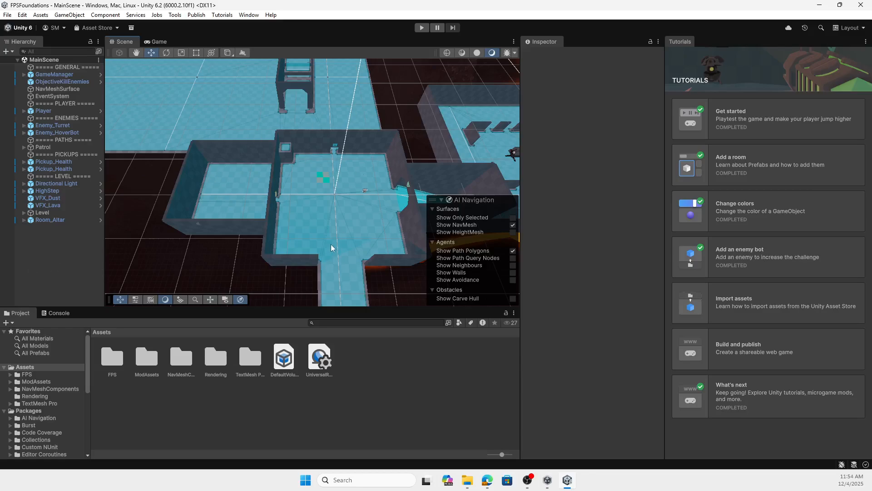
Start Play Mode in MainScene and shoot down the hover bot enemy near the player's starting room
{"action": "left_click", "coordinate": [423, 28]}
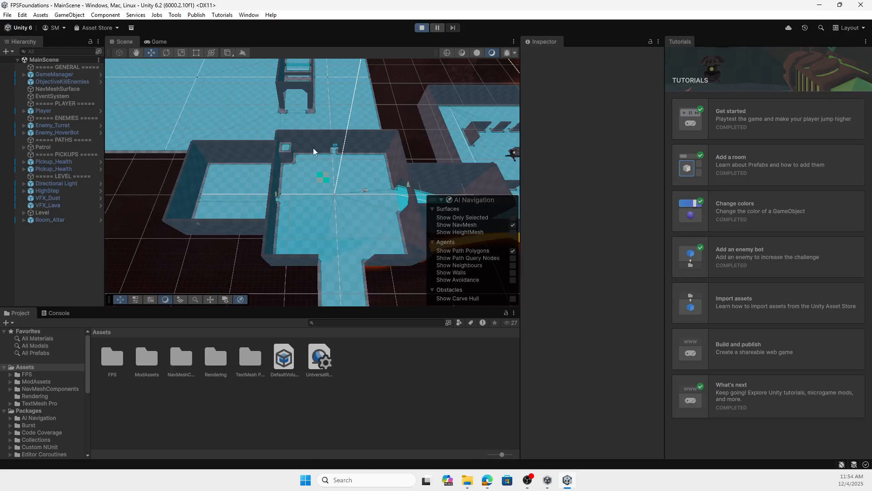
{"action": "left_click", "coordinate": [276, 156]}
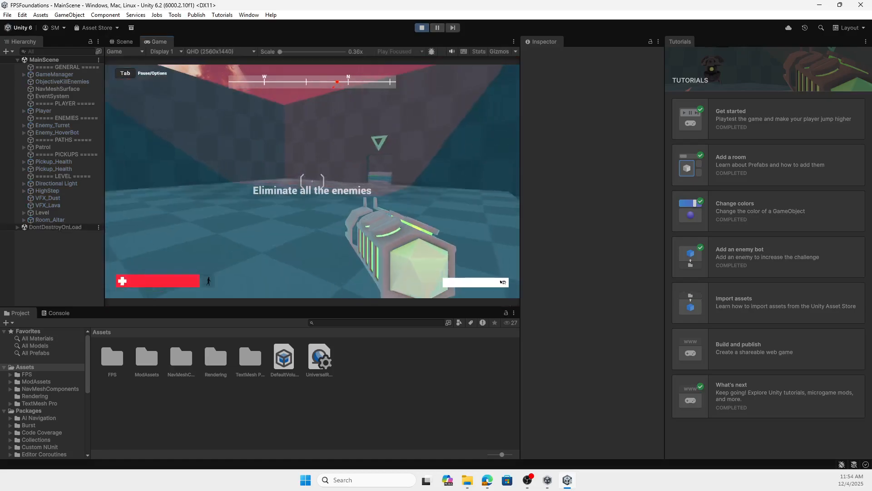
{"action": "key", "text": "w"}
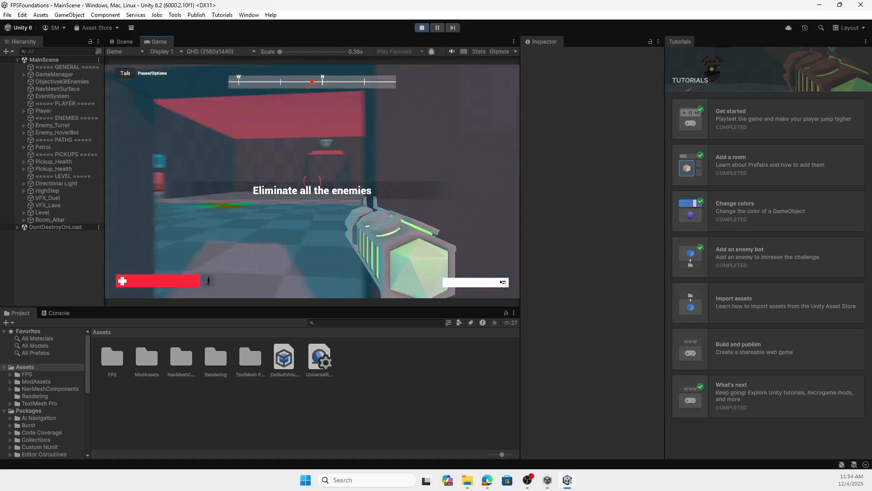
{"action": "right_click", "coordinate": [312, 181]}
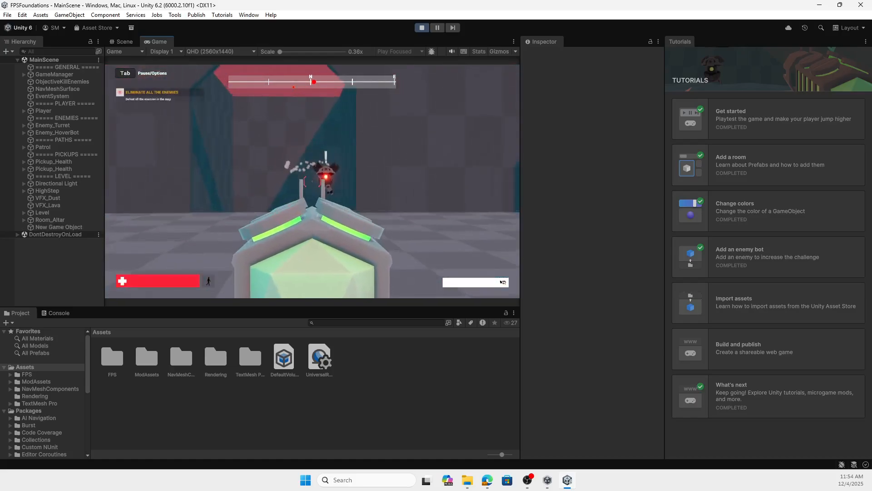
{"action": "left_click", "coordinate": [312, 182]}
{"action": "key", "text": "s"}
{"action": "key", "text": "s"}
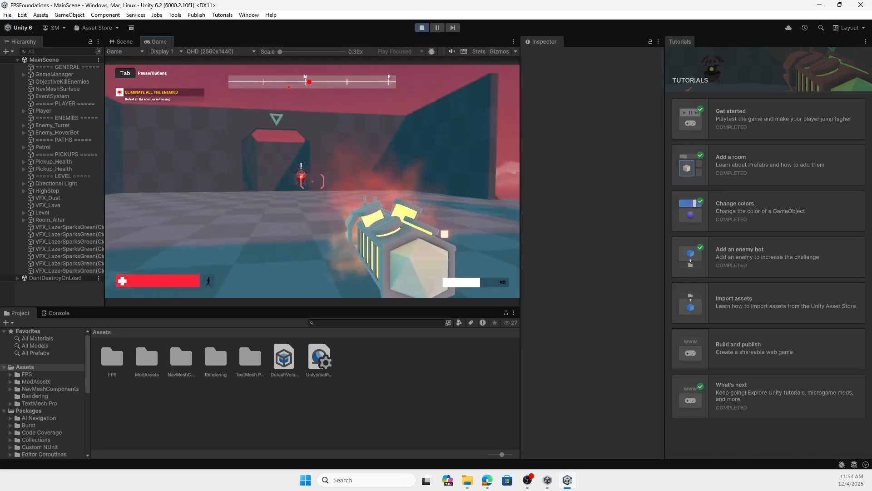
{"action": "left_click", "coordinate": [312, 182]}
{"action": "left_click", "coordinate": [312, 181]}
{"action": "left_click", "coordinate": [312, 181]}
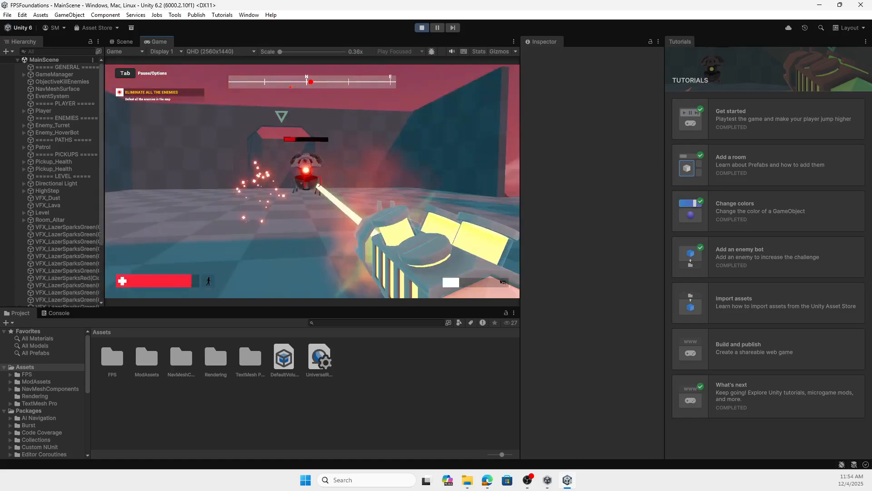
{"action": "left_click", "coordinate": [312, 182]}
{"action": "key", "text": "w"}
{"action": "key", "text": "w"}
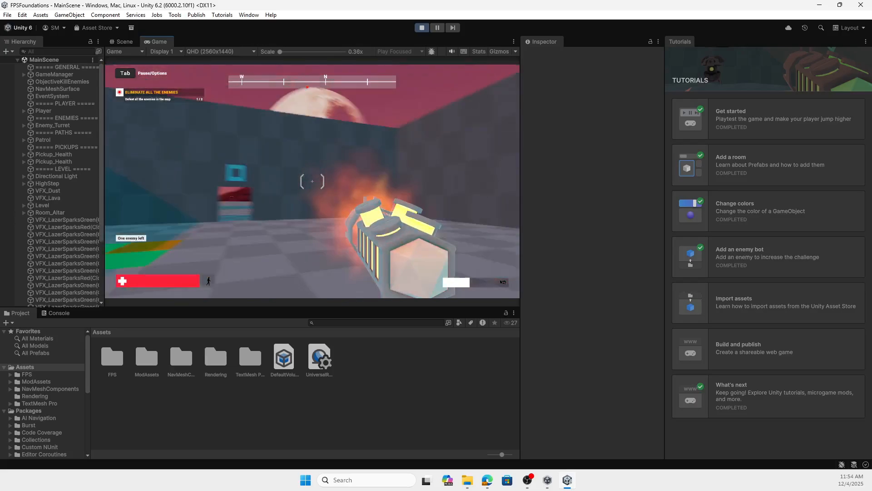
Walk the player across the large floor into the added Room_Altar, inspect its altar, and test-fire the weapon
{"action": "key", "text": "w"}
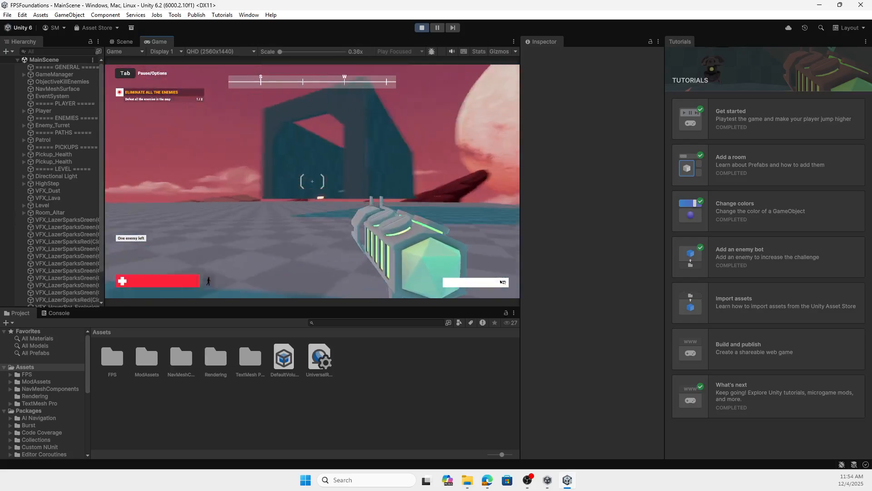
{"action": "key", "text": "w"}
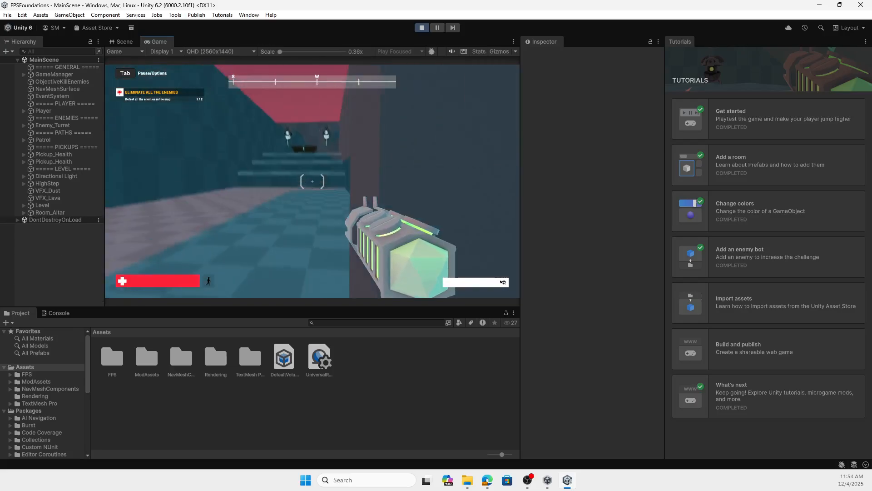
{"action": "key", "text": "w"}
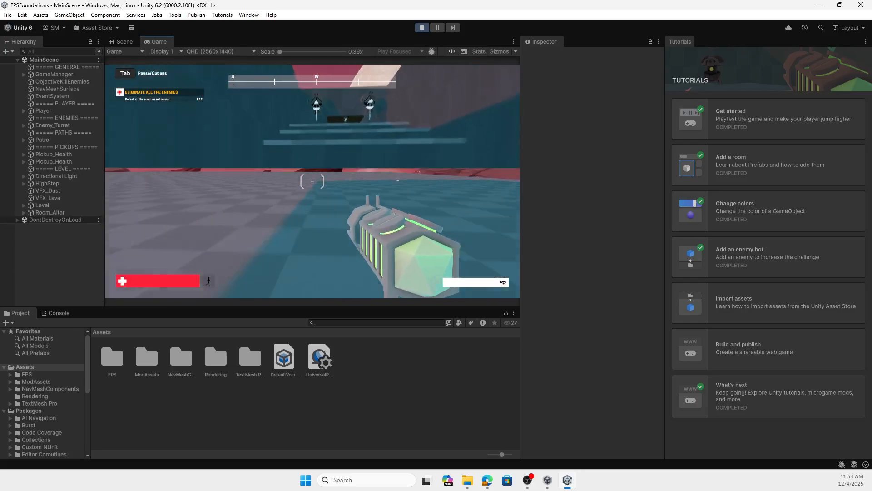
{"action": "key", "text": "w"}
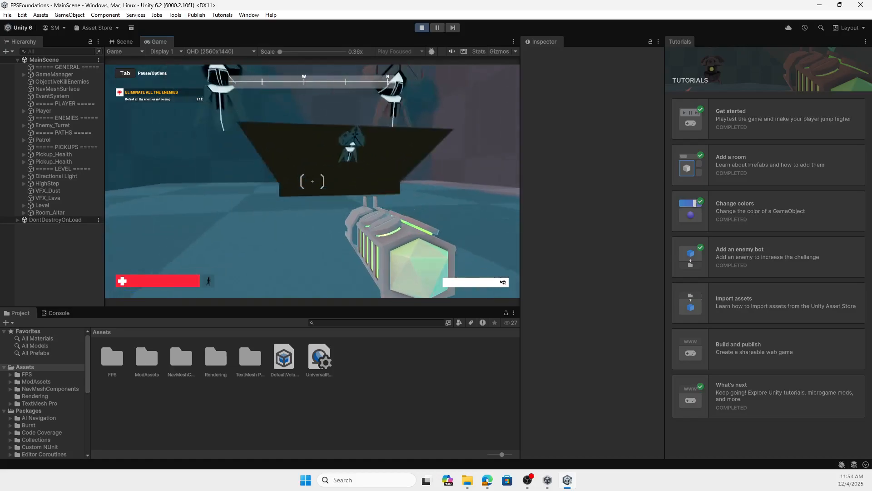
{"action": "key", "text": "w"}
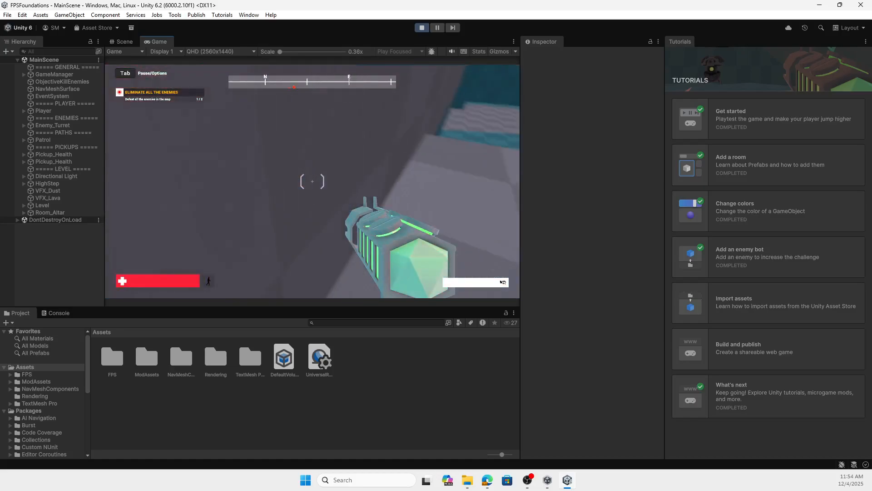
{"action": "key", "text": "w"}
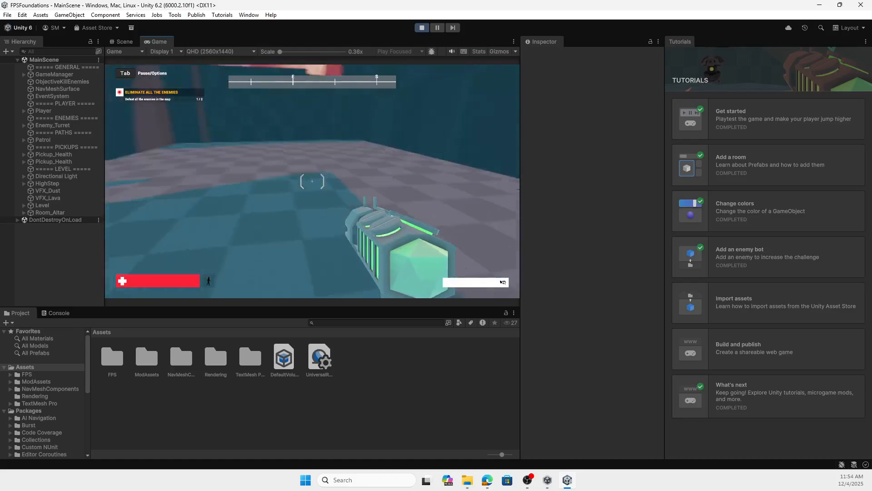
{"action": "key", "text": "w"}
{"action": "left_click", "coordinate": [312, 181]}
{"action": "left_click", "coordinate": [312, 181]}
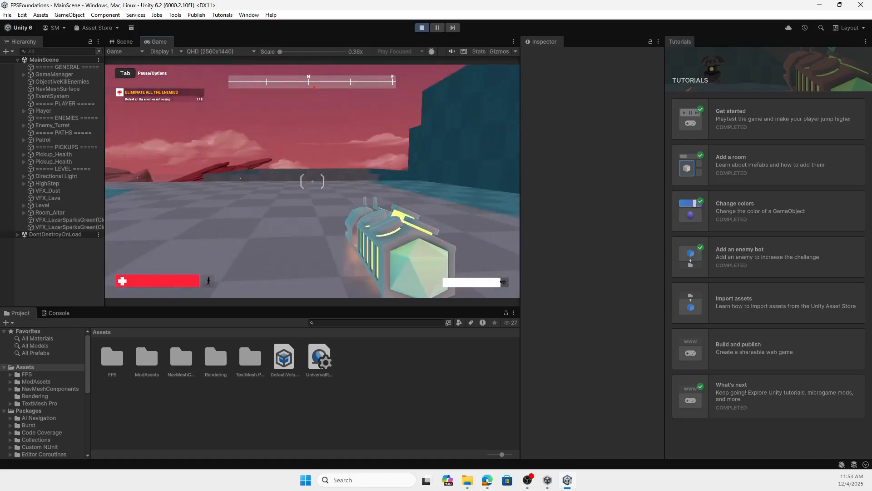
Test the player's crouching and standing on the open floor, and exit Play Mode
{"action": "key", "text": "c"}
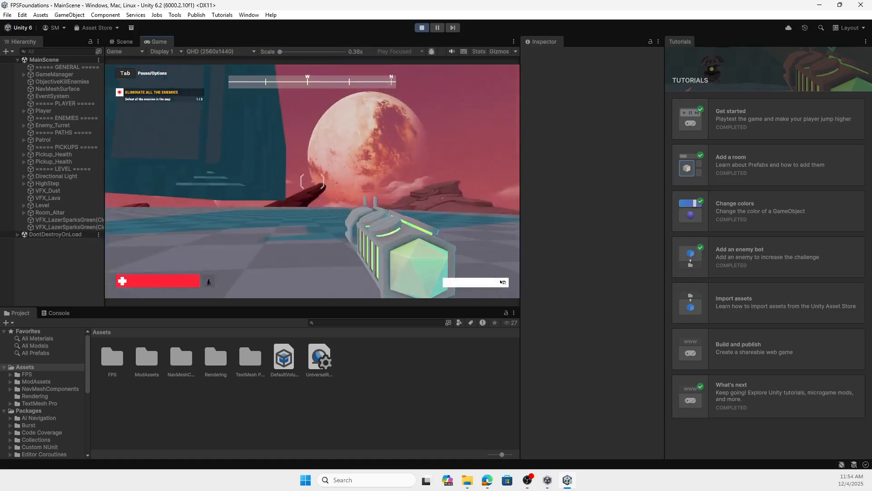
{"action": "key", "text": "c"}
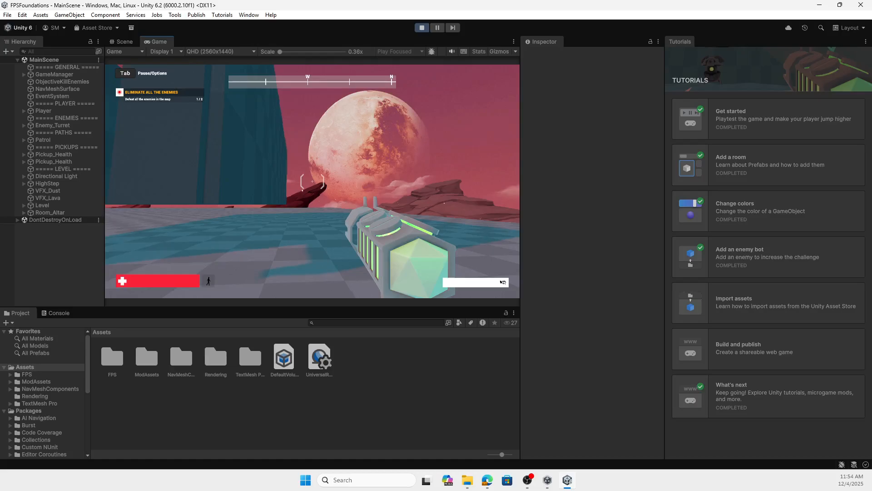
{"action": "key", "text": "w"}
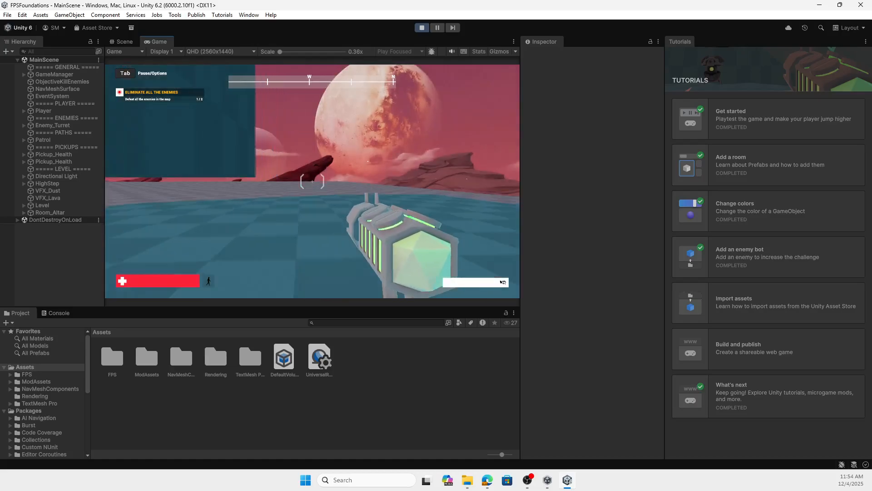
{"action": "key", "text": "Escape"}
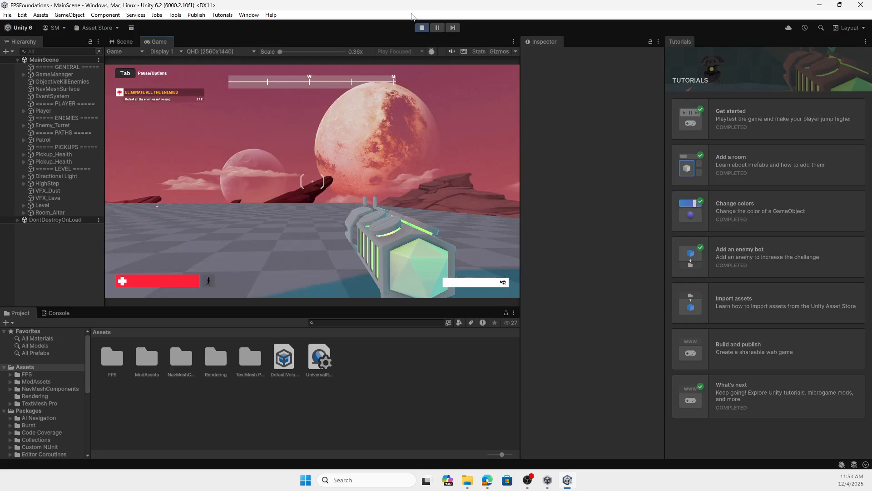
{"action": "left_click", "coordinate": [422, 28]}
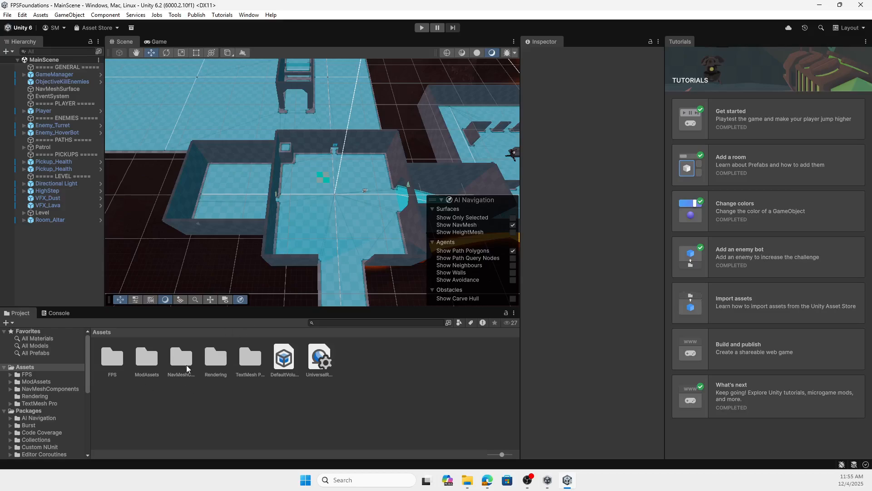
Open SecondaryScene from the Assets/FPS/Scenes folder
{"action": "double_click", "coordinate": [115, 360]}
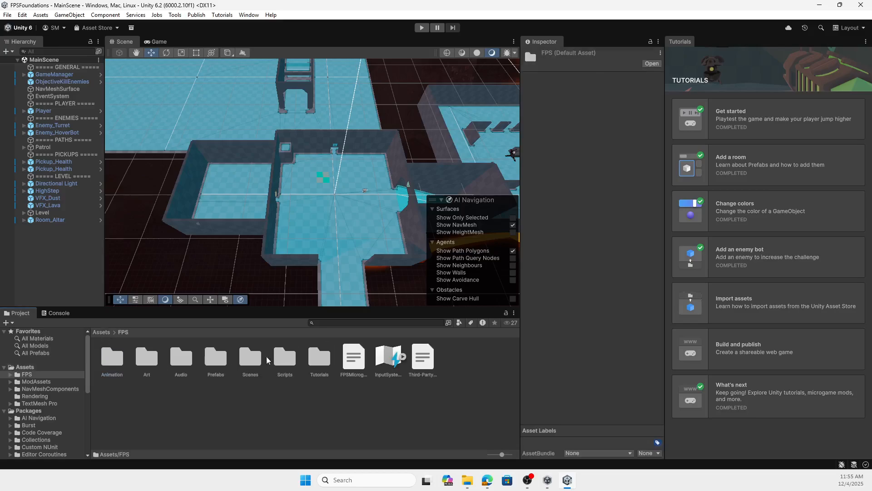
{"action": "double_click", "coordinate": [250, 359]}
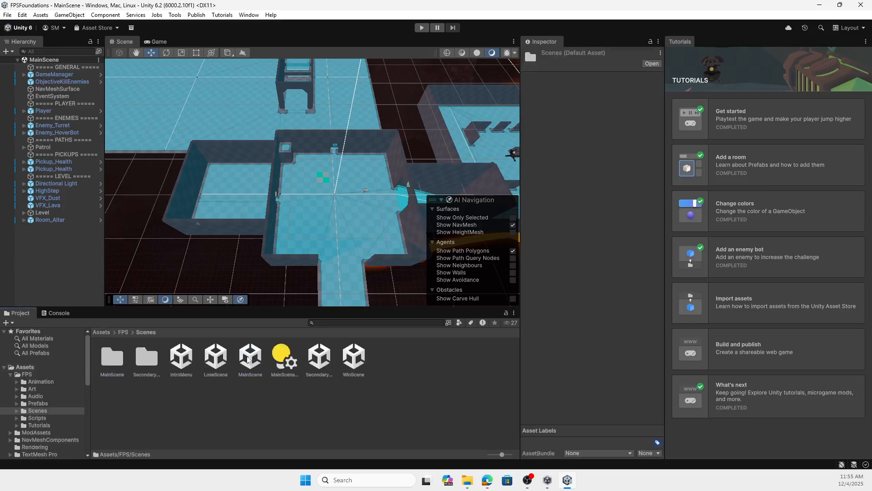
{"action": "left_click", "coordinate": [320, 357]}
{"action": "double_click", "coordinate": [319, 357]}
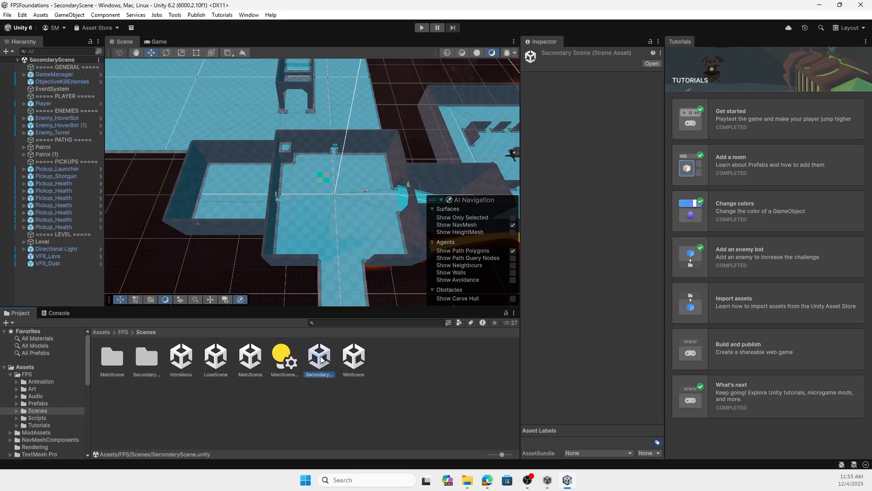